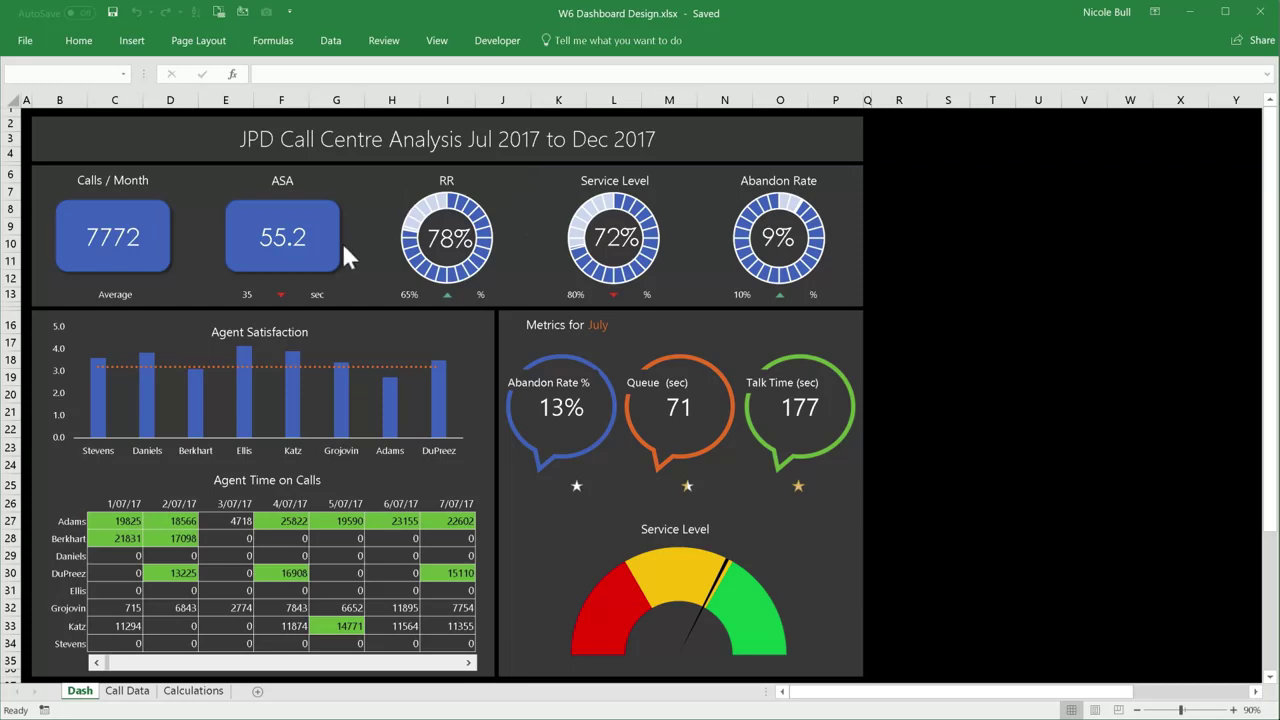
Add a new worksheet and fill all of its cells with black
left_click(257, 691)
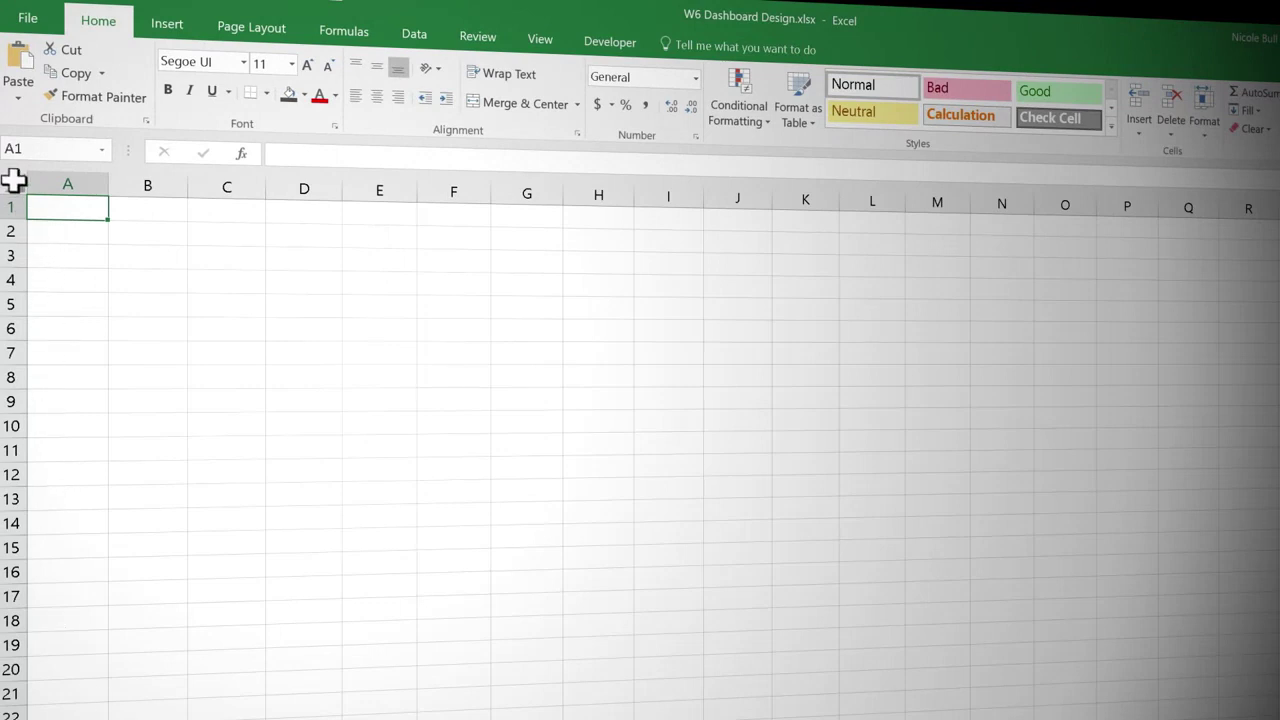
left_click(14, 180)
left_click(305, 95)
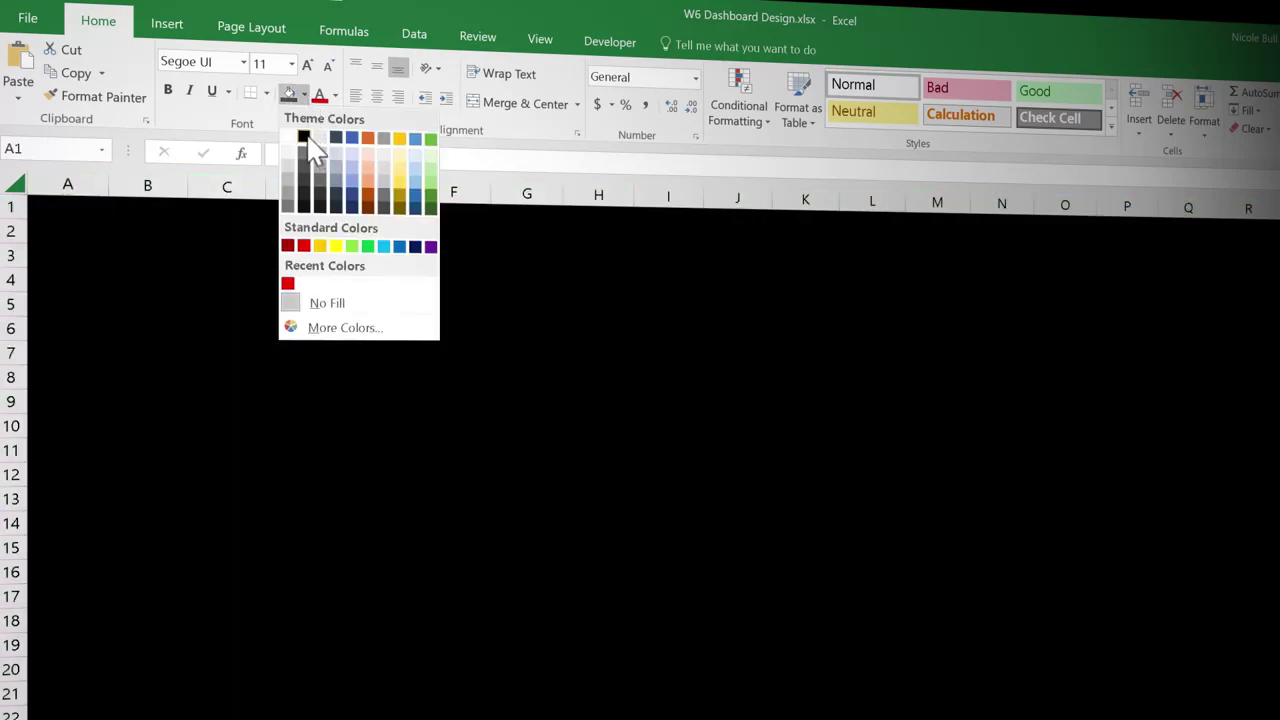
left_click(304, 136)
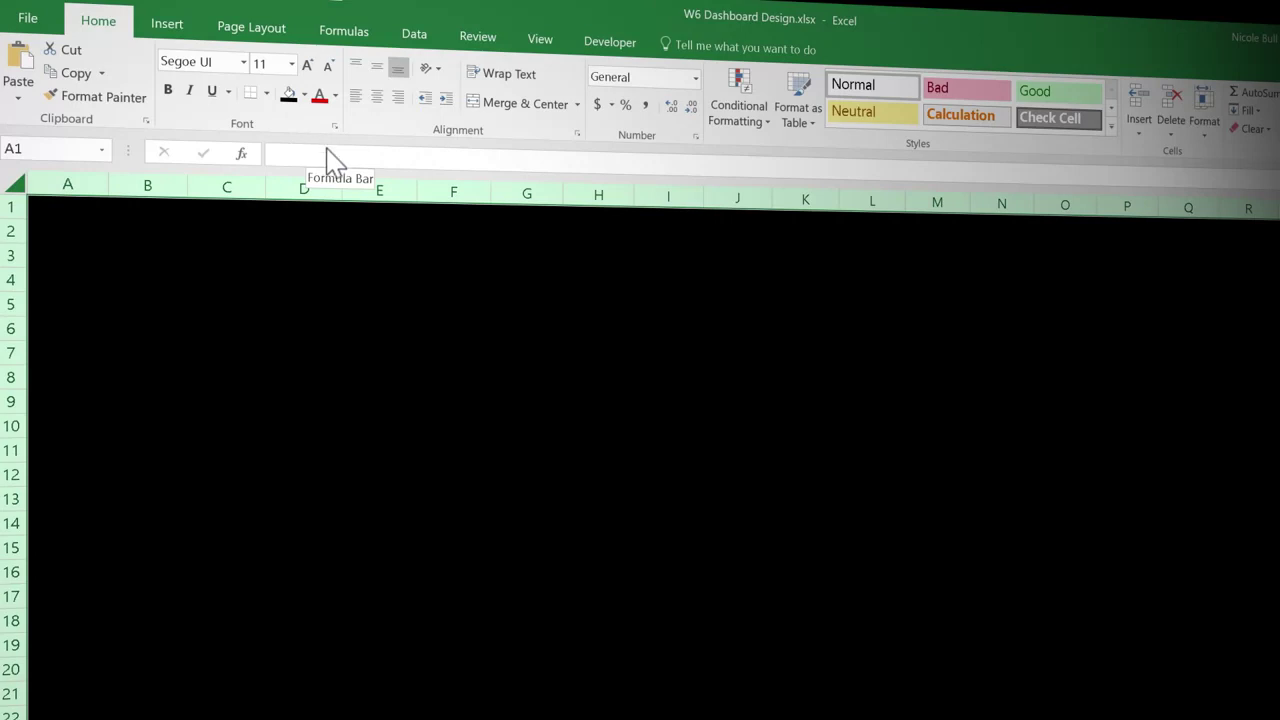
Fill the range B2:P4 with the dark grey Black, Text 1, Lighter 35% as the title band
left_click(170, 231)
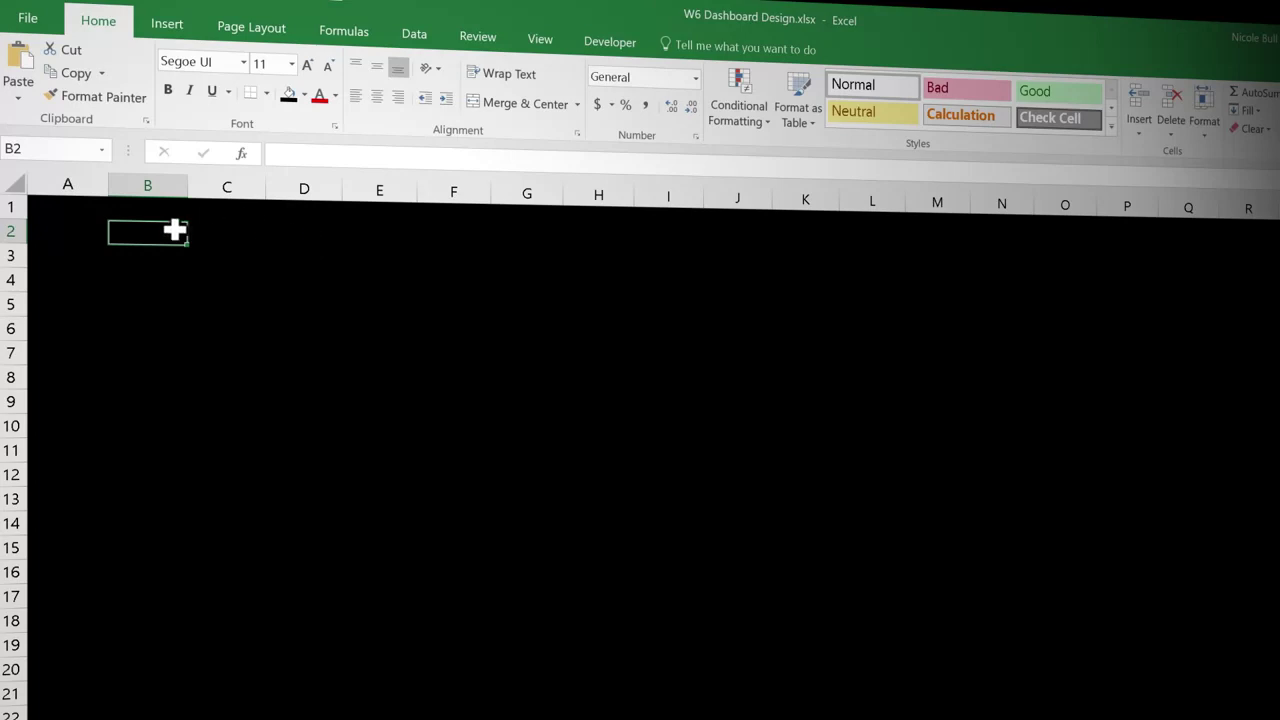
left_click_drag(158, 234, 1123, 286)
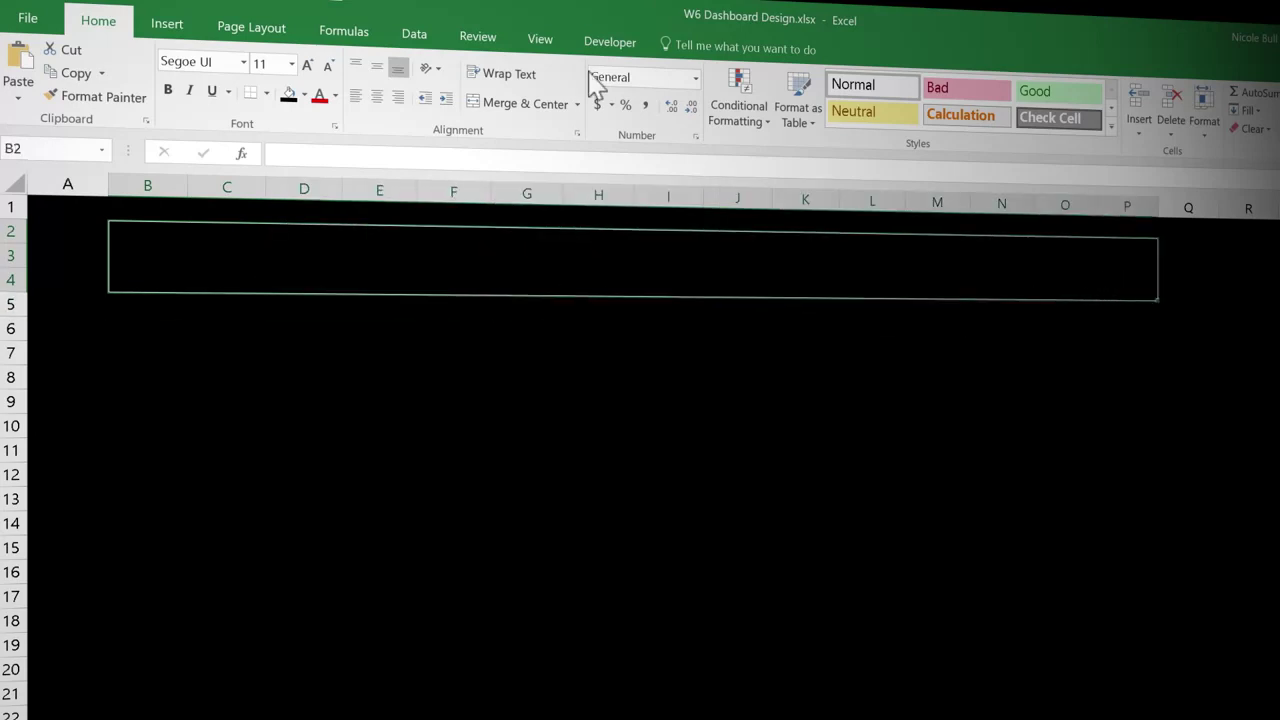
left_click(305, 94)
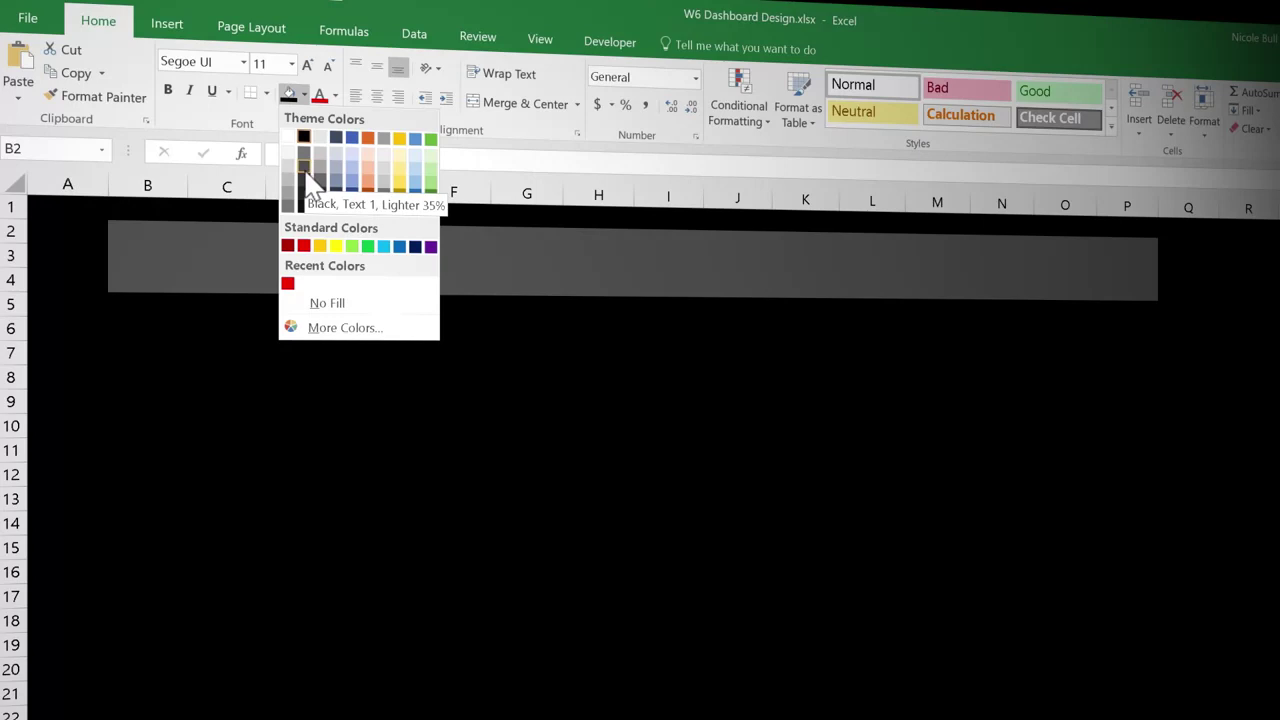
left_click(305, 175)
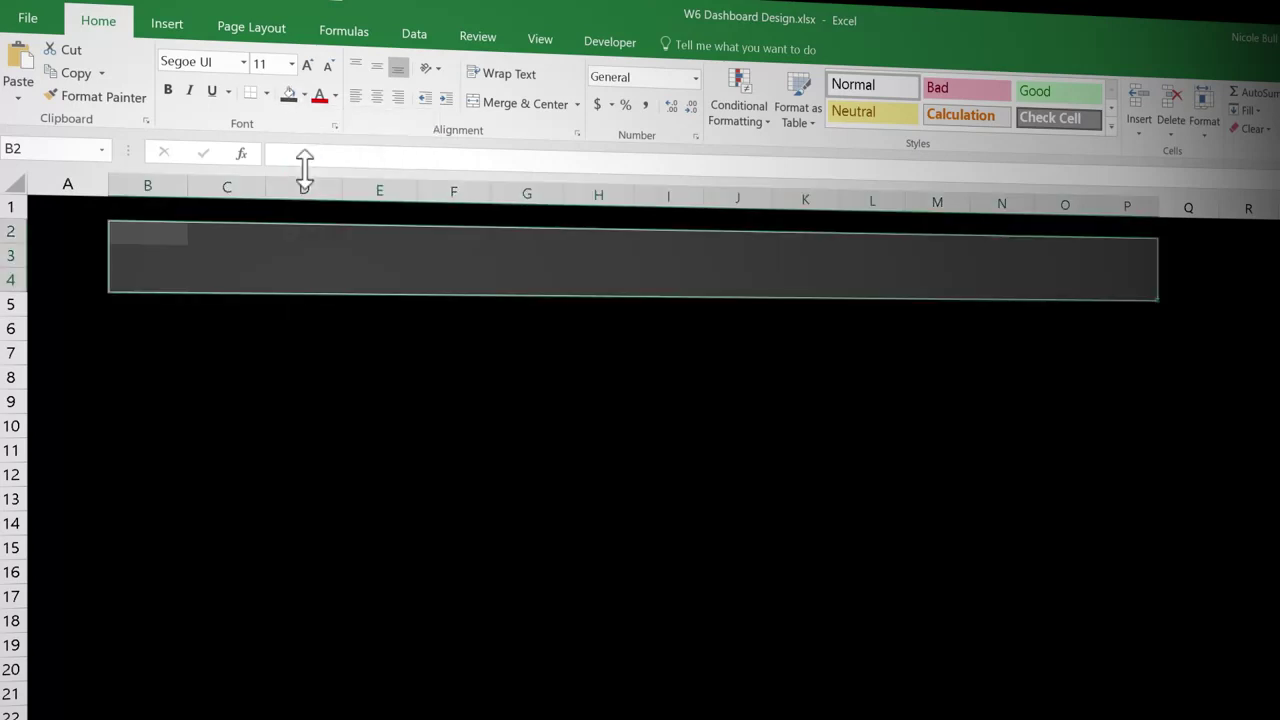
Fill the ranges B6:P14 and B16:P36 with the same dark grey as the title band
left_click(130, 326)
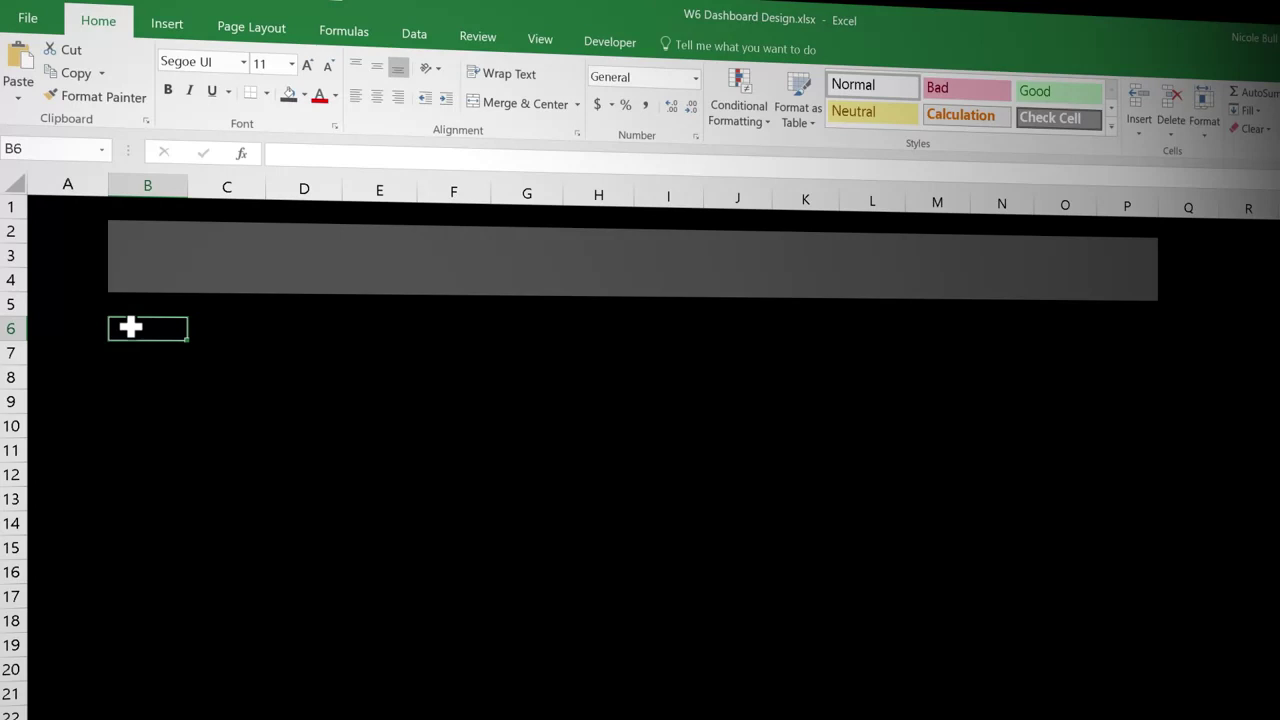
left_click_drag(148, 327, 1114, 503)
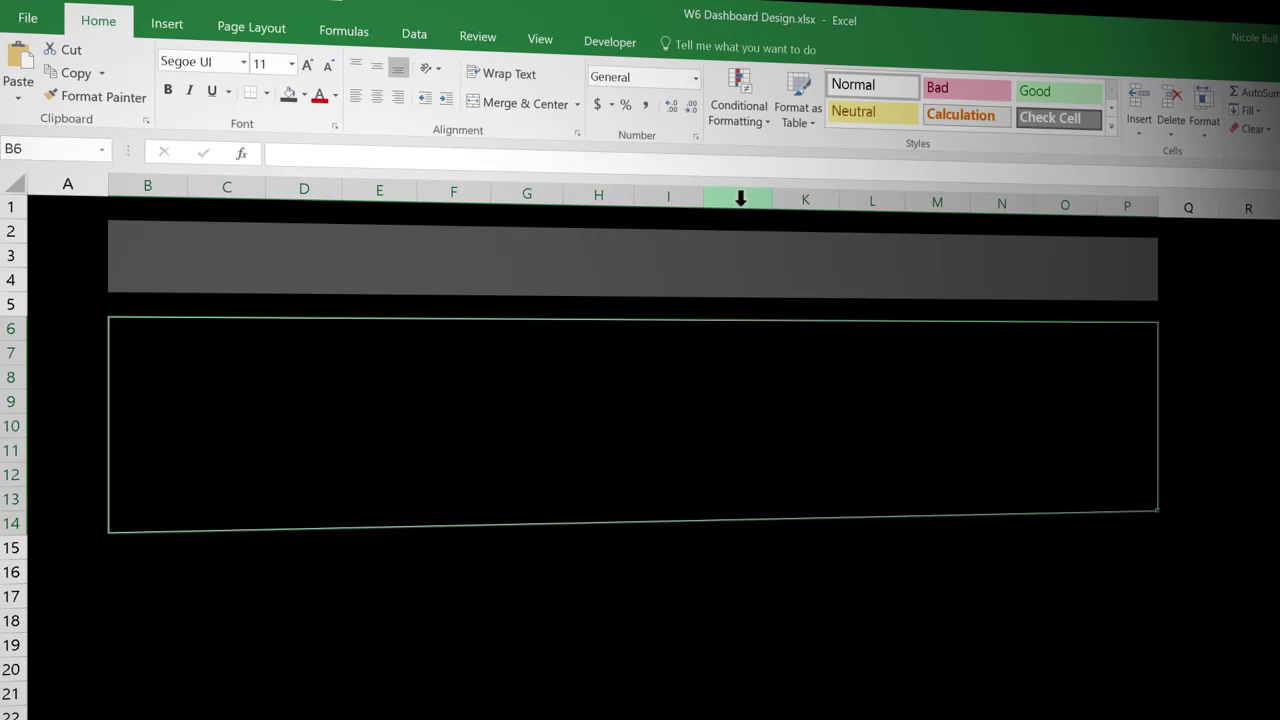
left_click(289, 94)
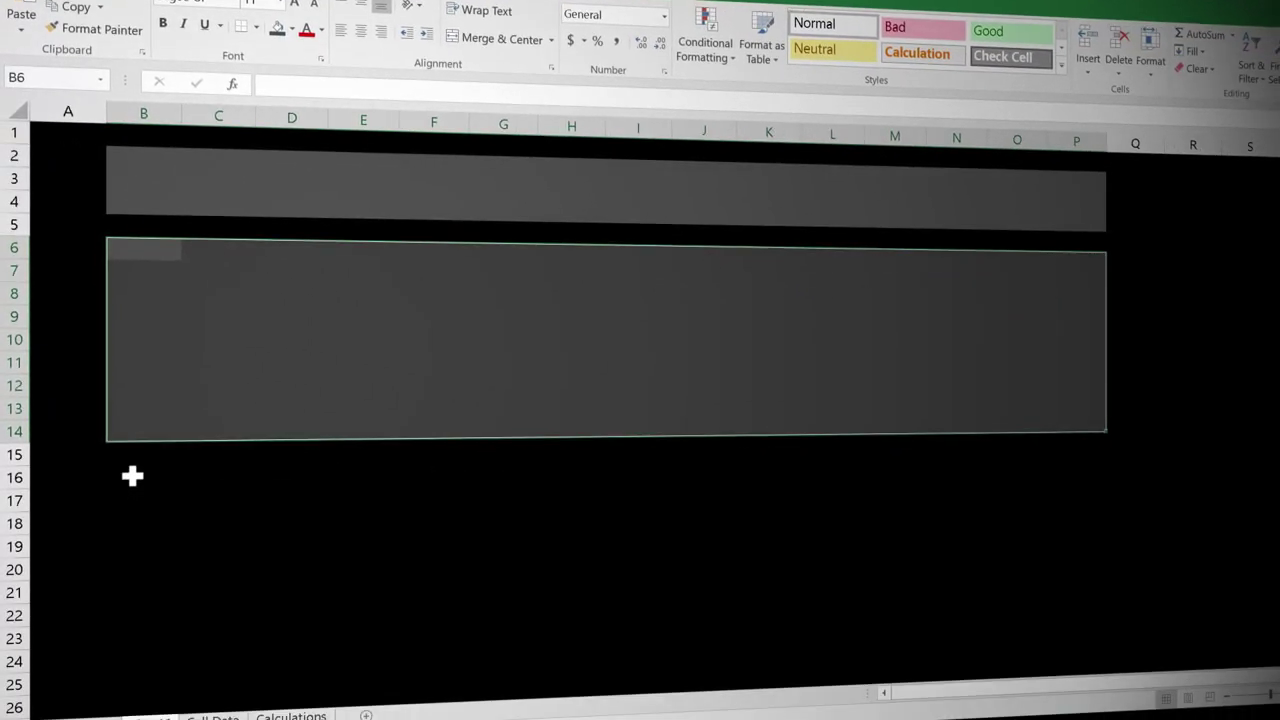
left_click(132, 476)
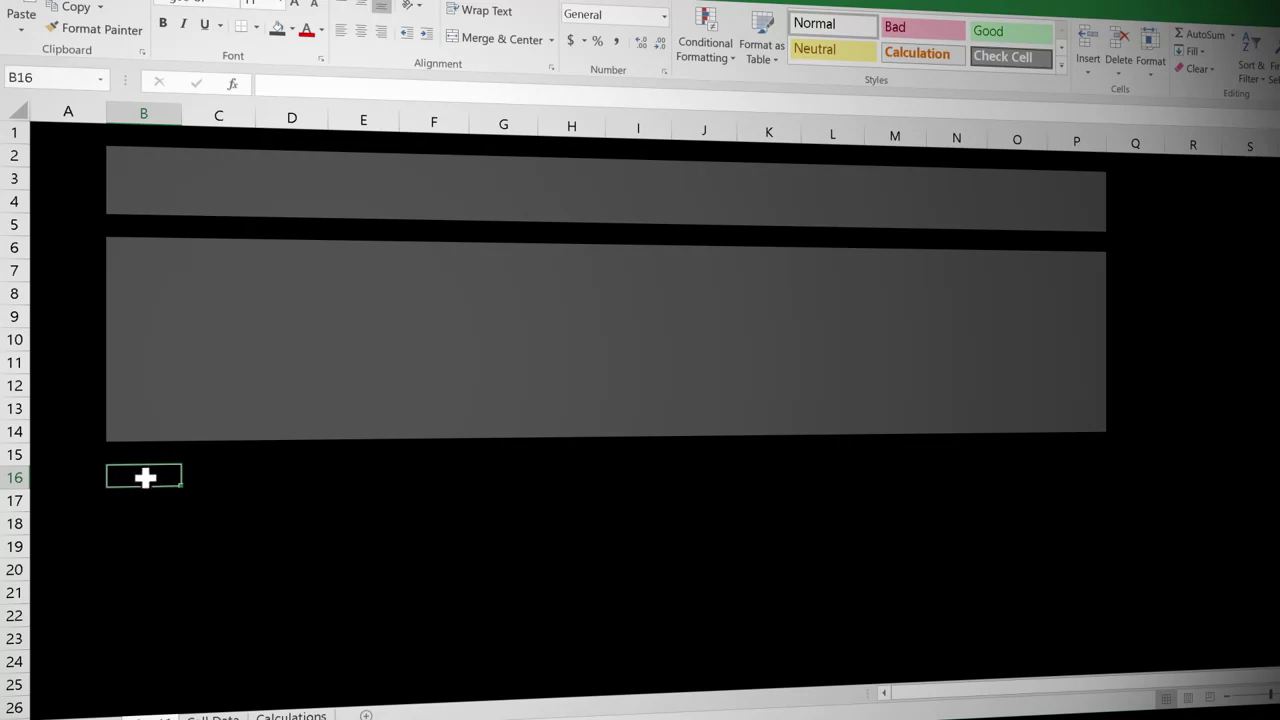
left_click_drag(145, 478, 1084, 601)
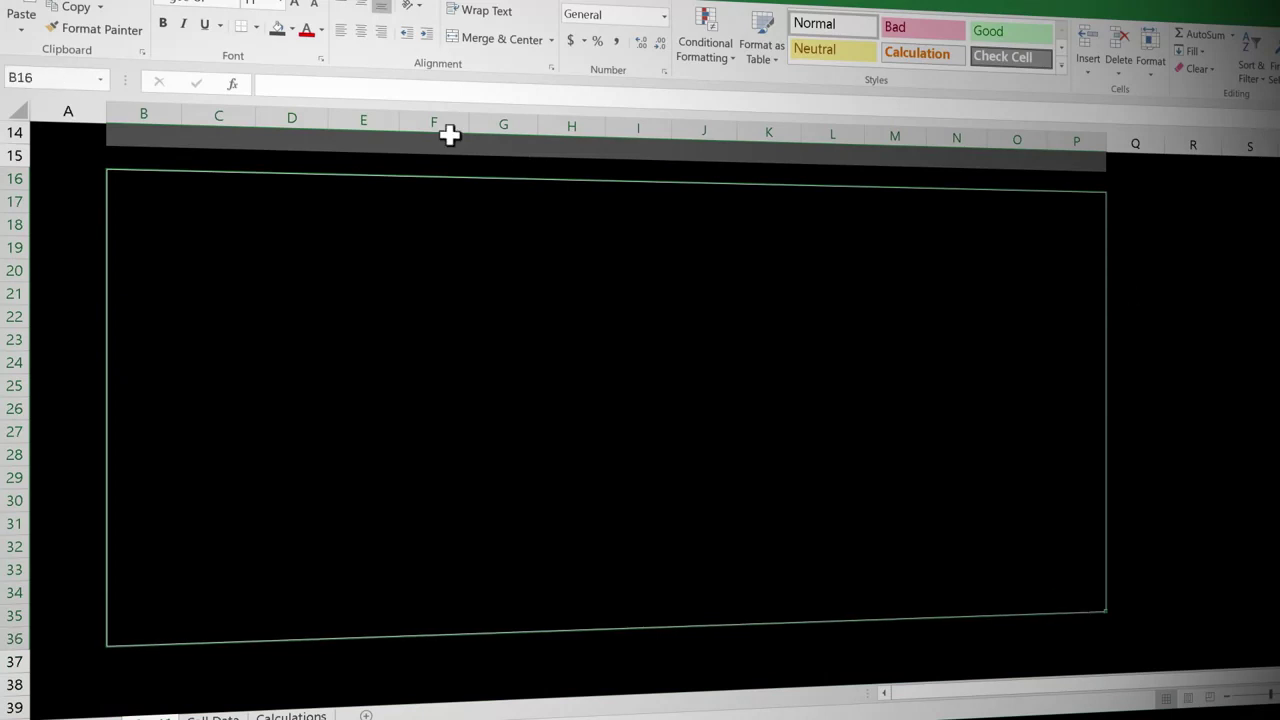
left_click(278, 32)
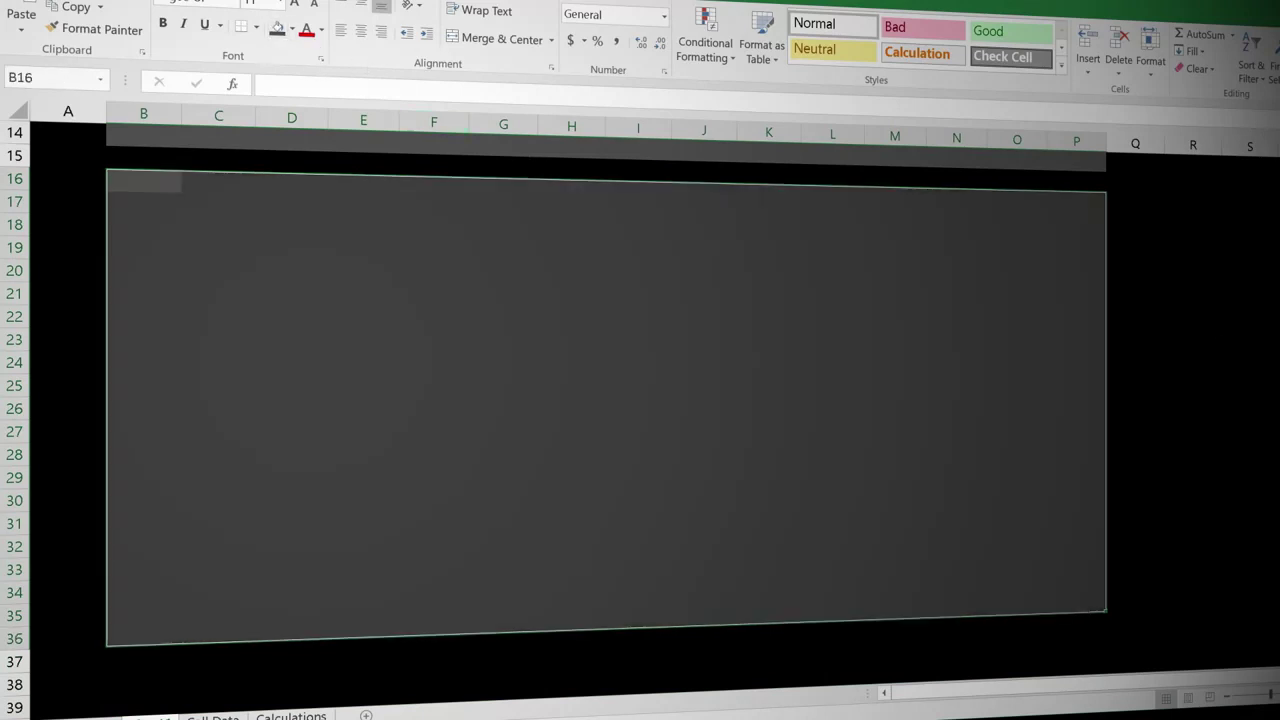
Draw a vertical straight line about 13.05 cm long through column J, from row 15 down past the lowest grey block
scroll(600, 400, "up", 4)
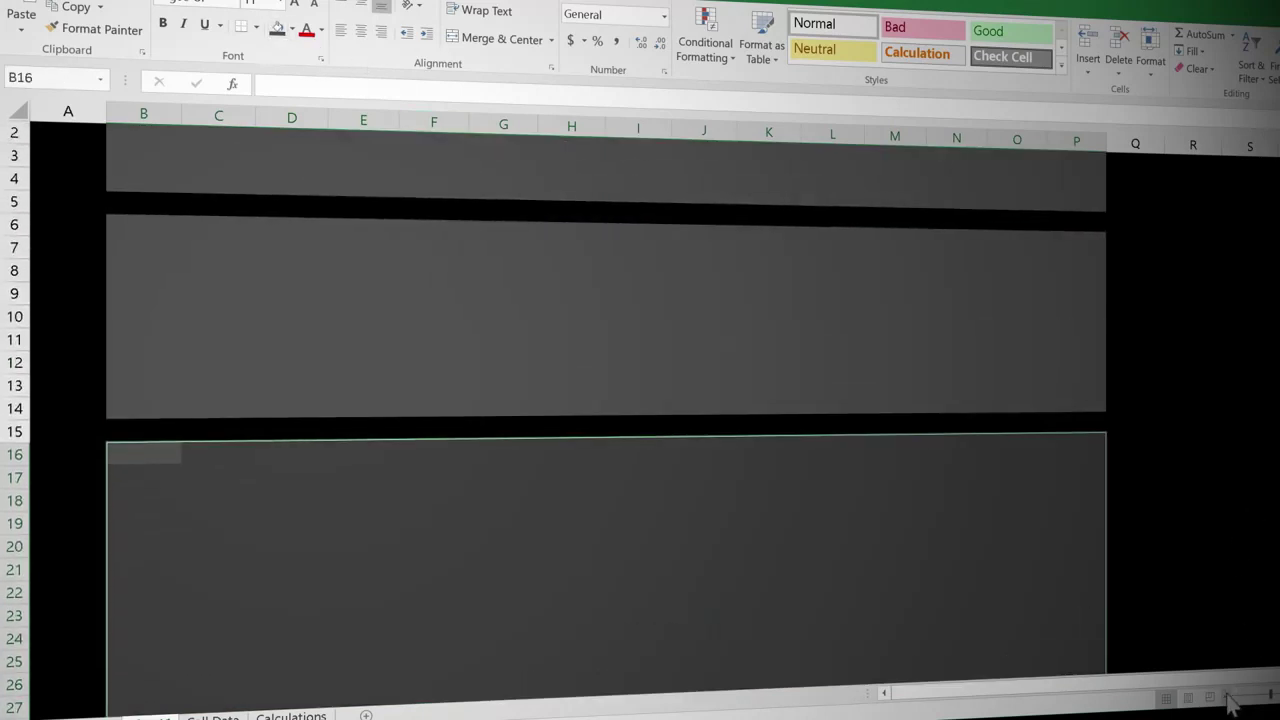
left_click(1228, 697)
left_click(1228, 697)
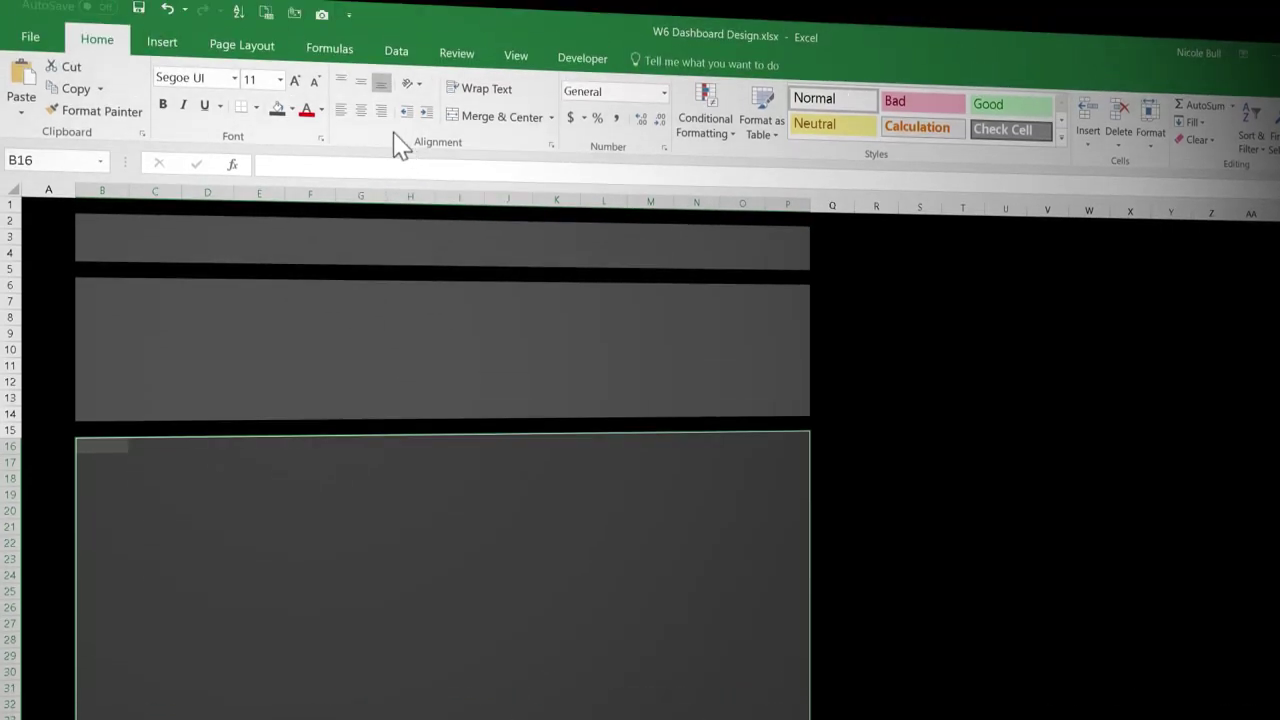
left_click(170, 50)
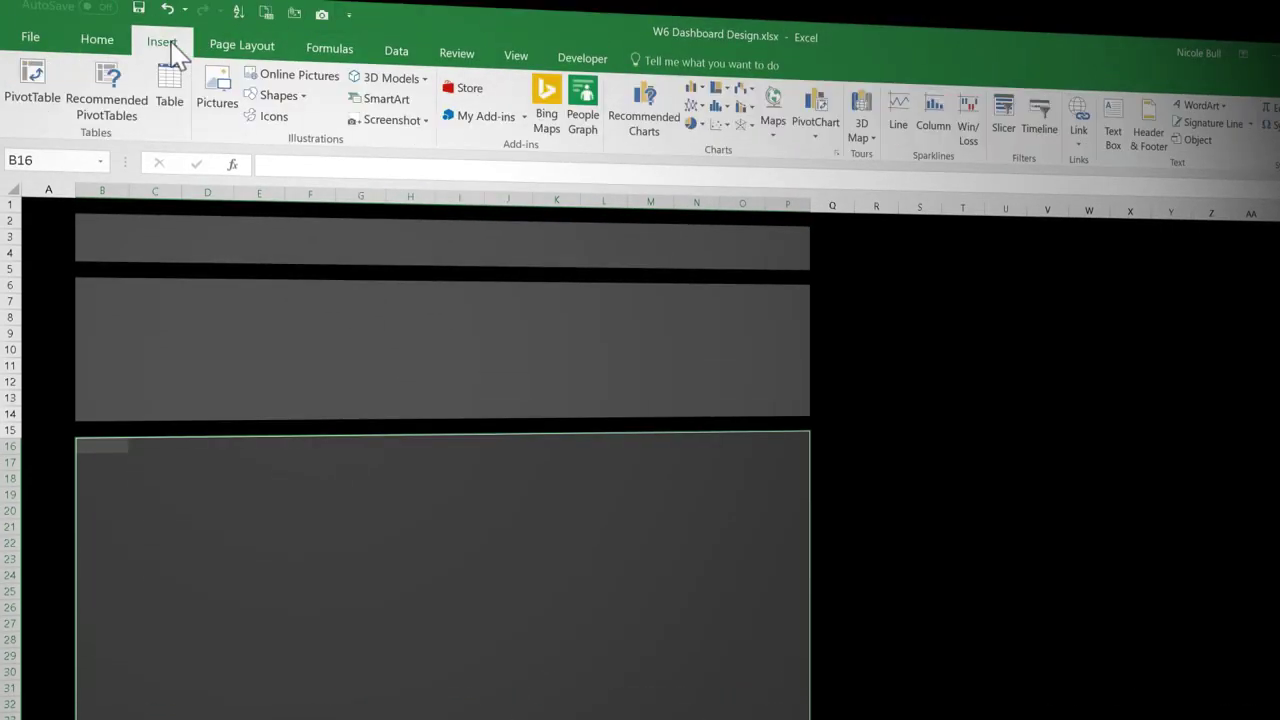
left_click(280, 96)
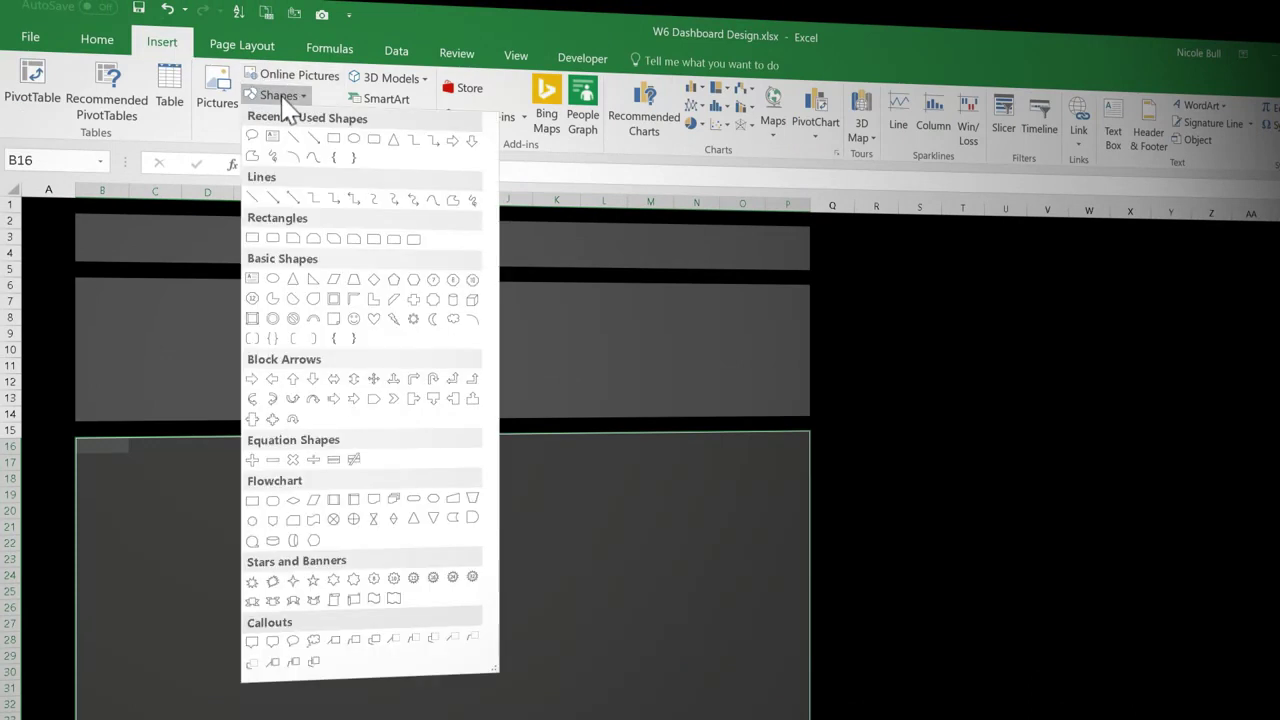
left_click(253, 198)
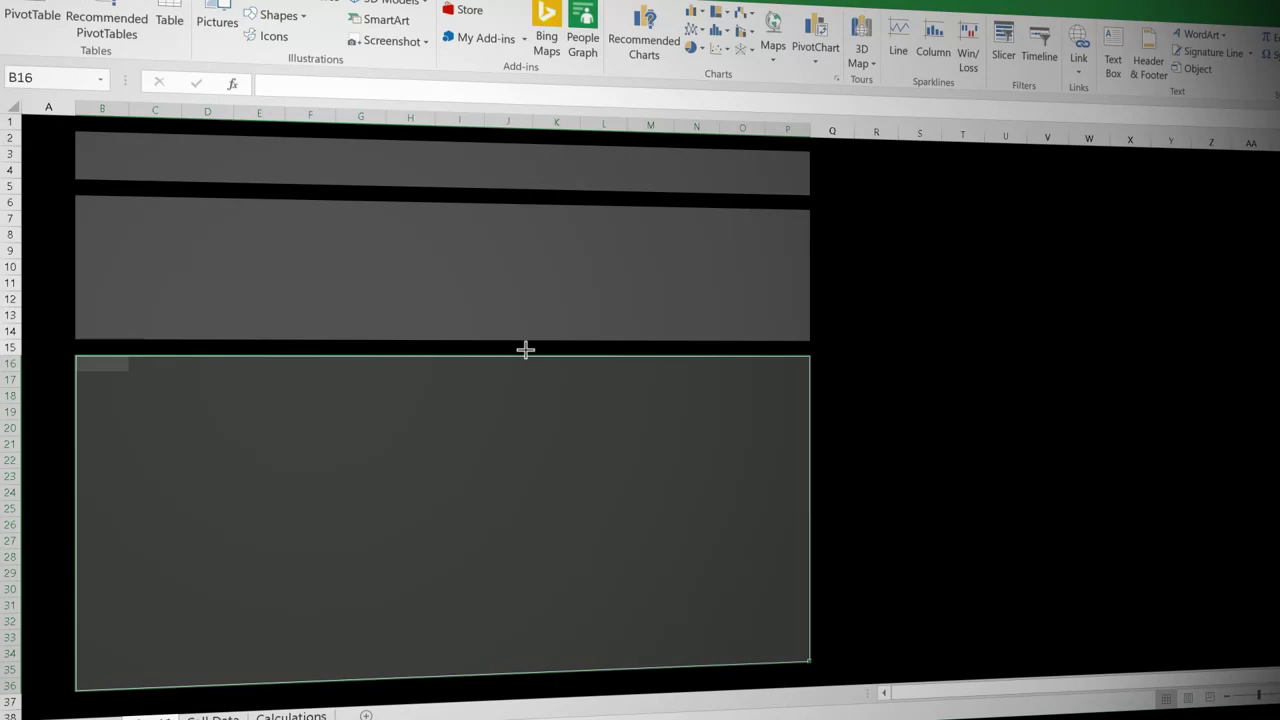
left_click_drag(525, 349, 525, 675)
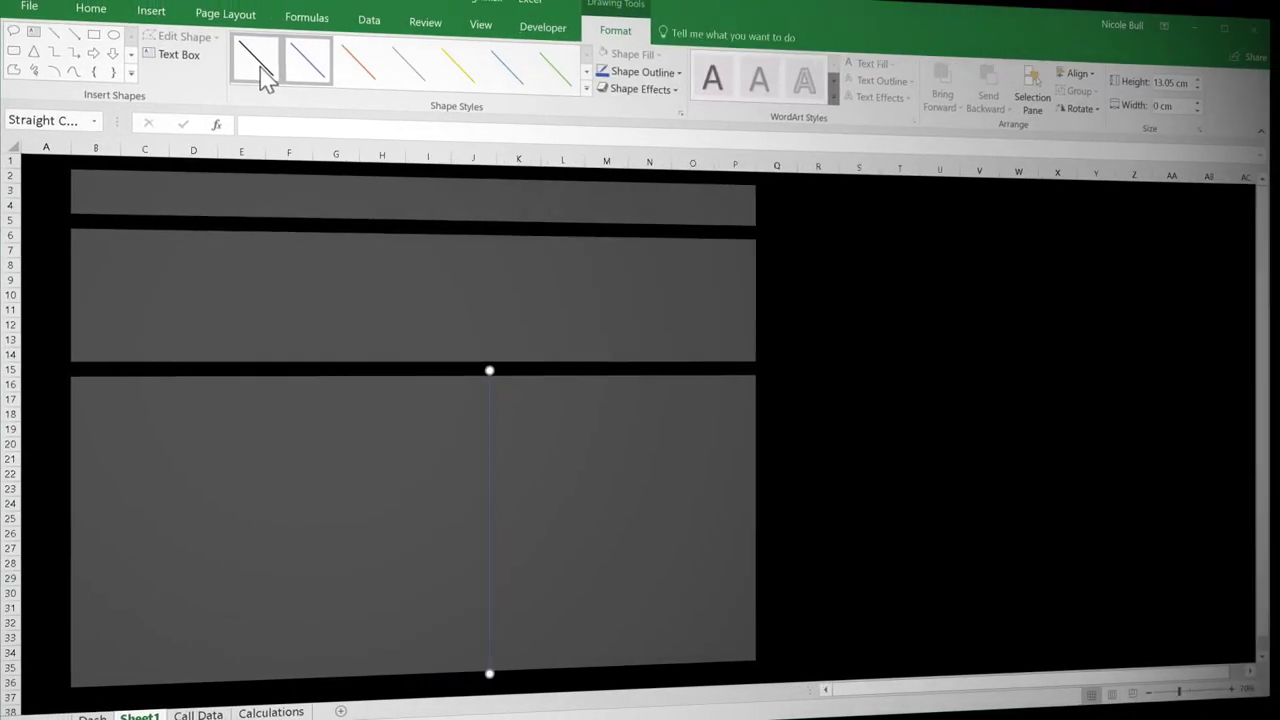
Give the vertical divider line the black line style and a 4½ pt outline weight
left_click(262, 72)
left_click(665, 76)
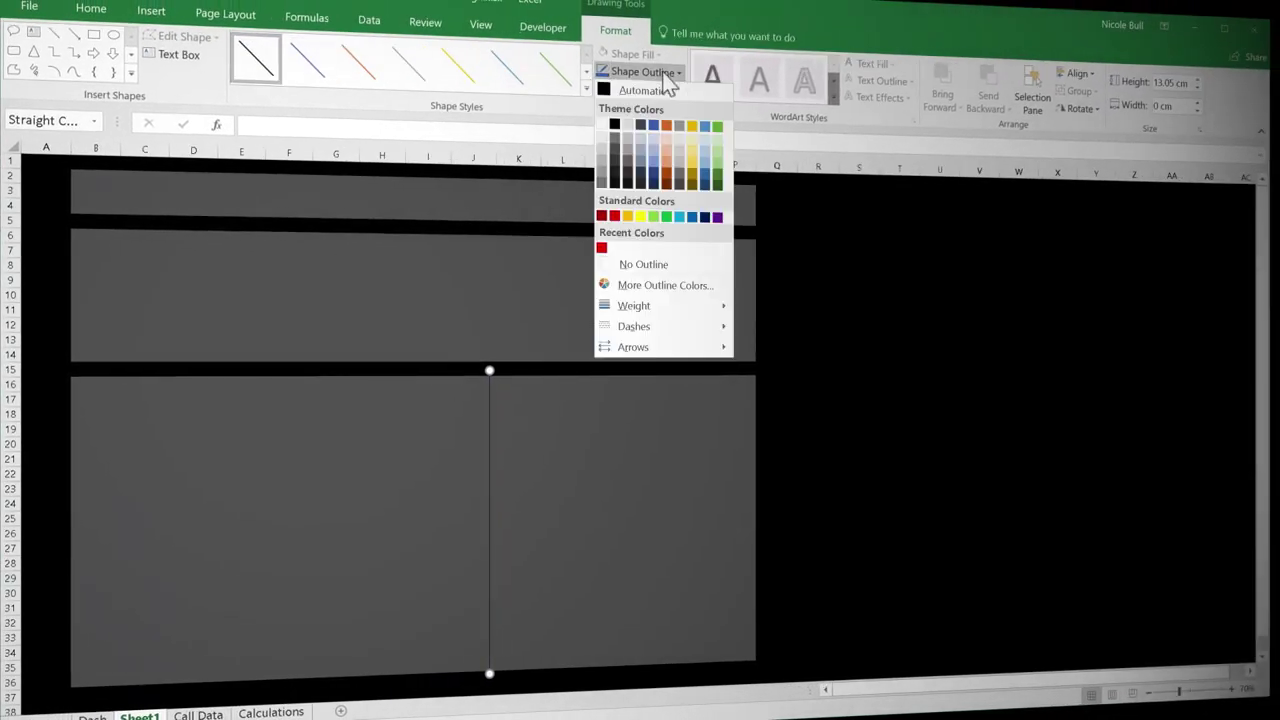
mouse_move(663, 308)
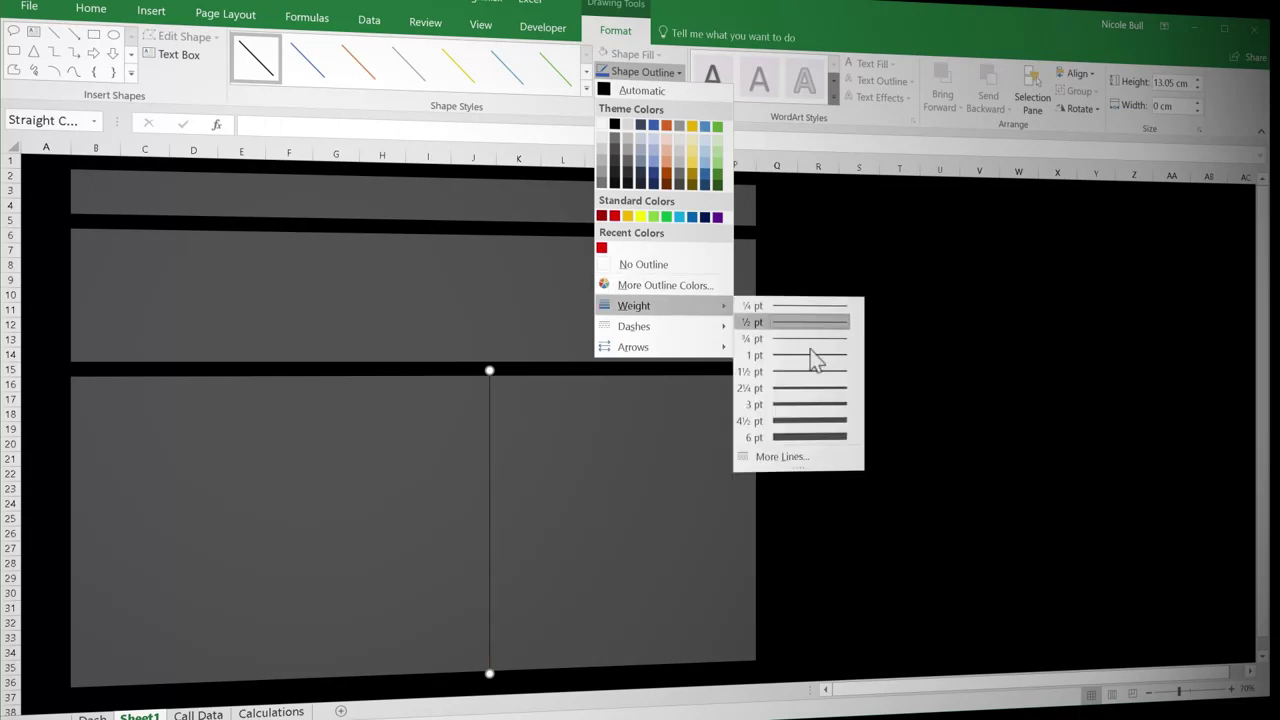
left_click(807, 419)
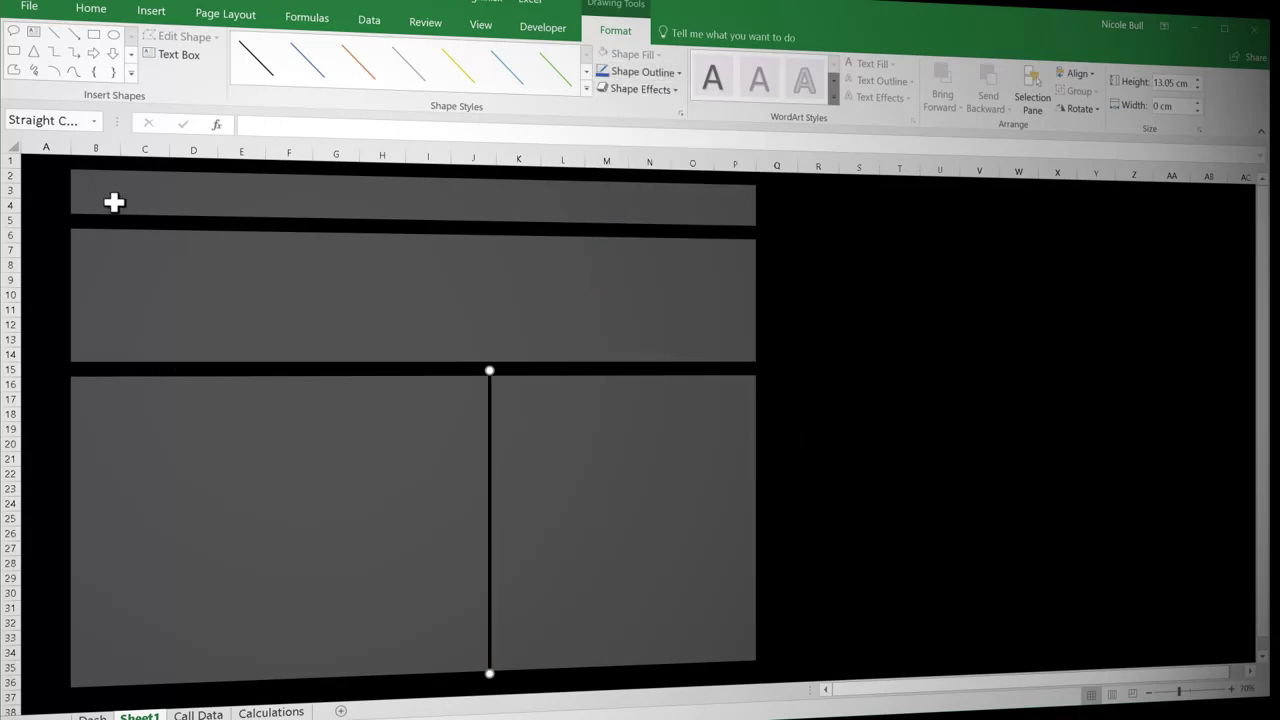
Set the height of the black separator rows 5 and 15 to 4.5, then deselect them
left_click(8, 369)
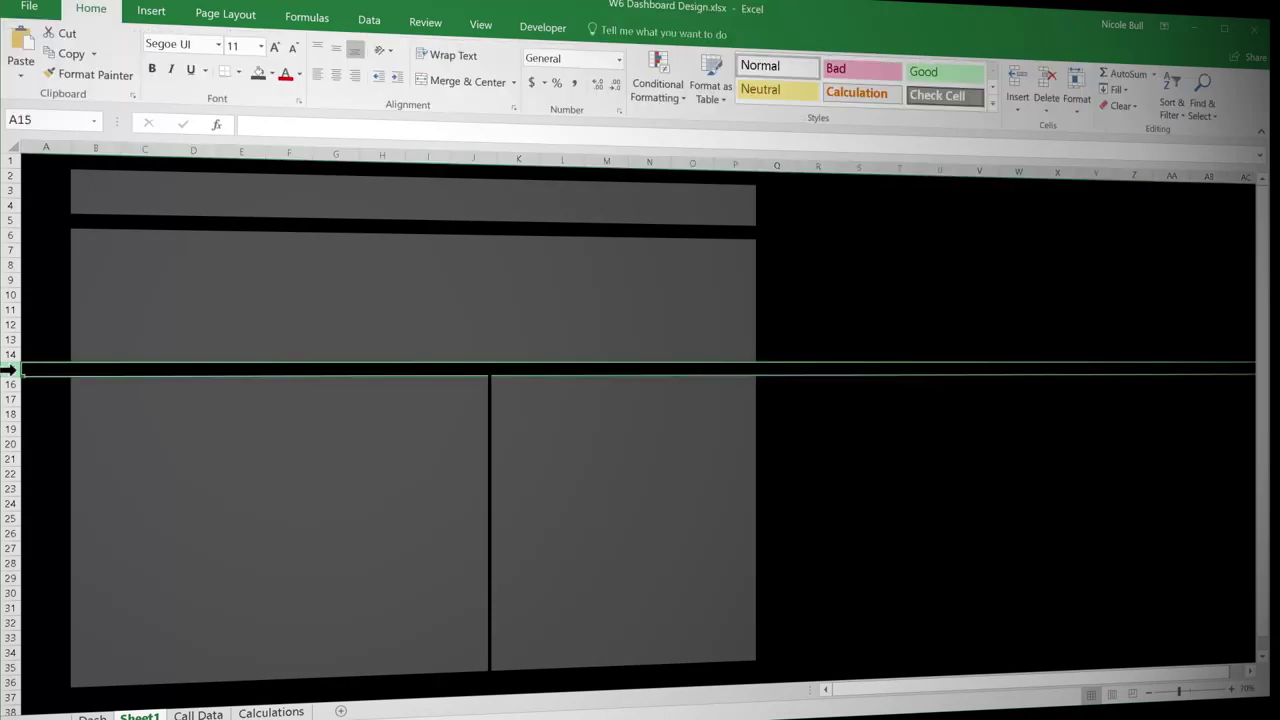
left_click(8, 219, "ctrl")
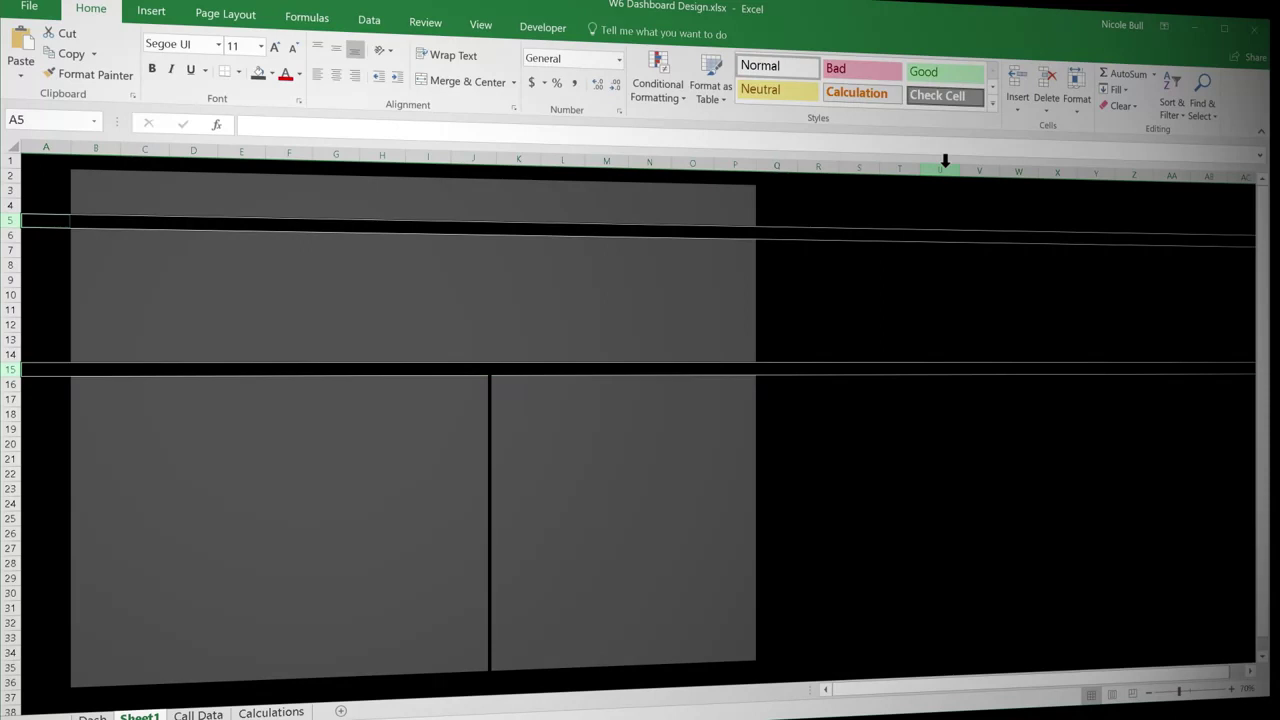
left_click(1084, 110)
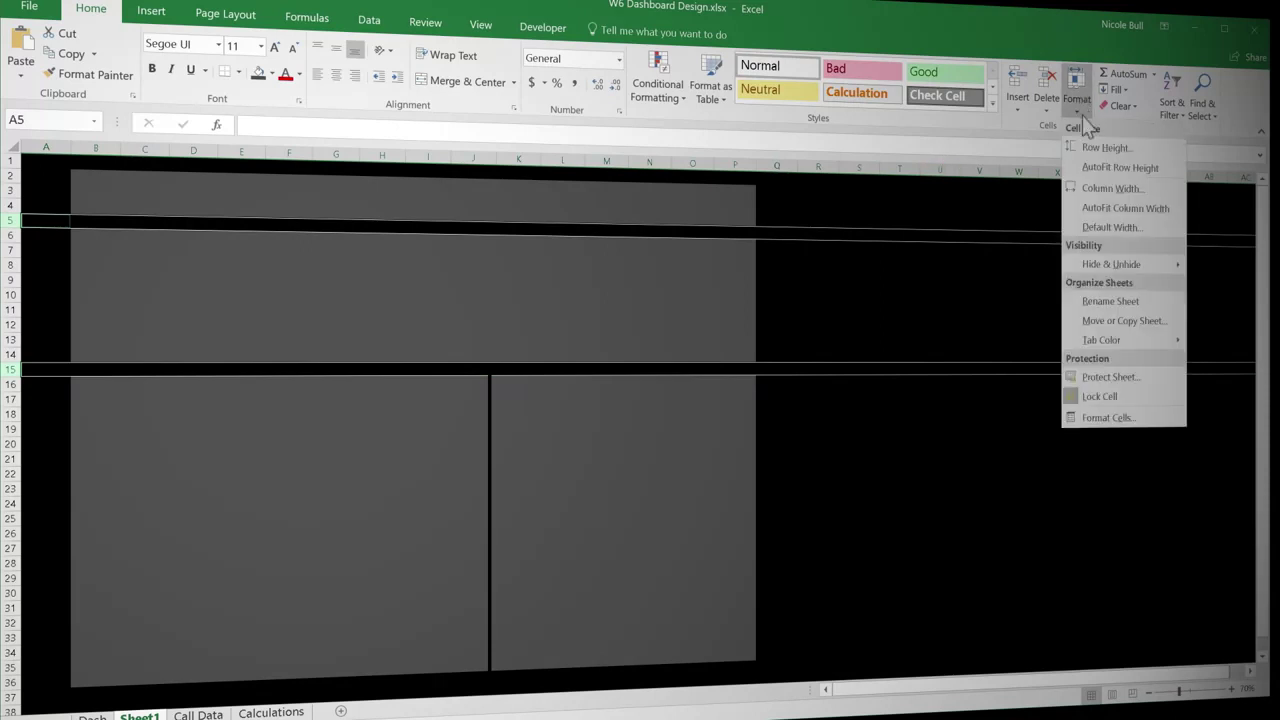
left_click(1087, 147)
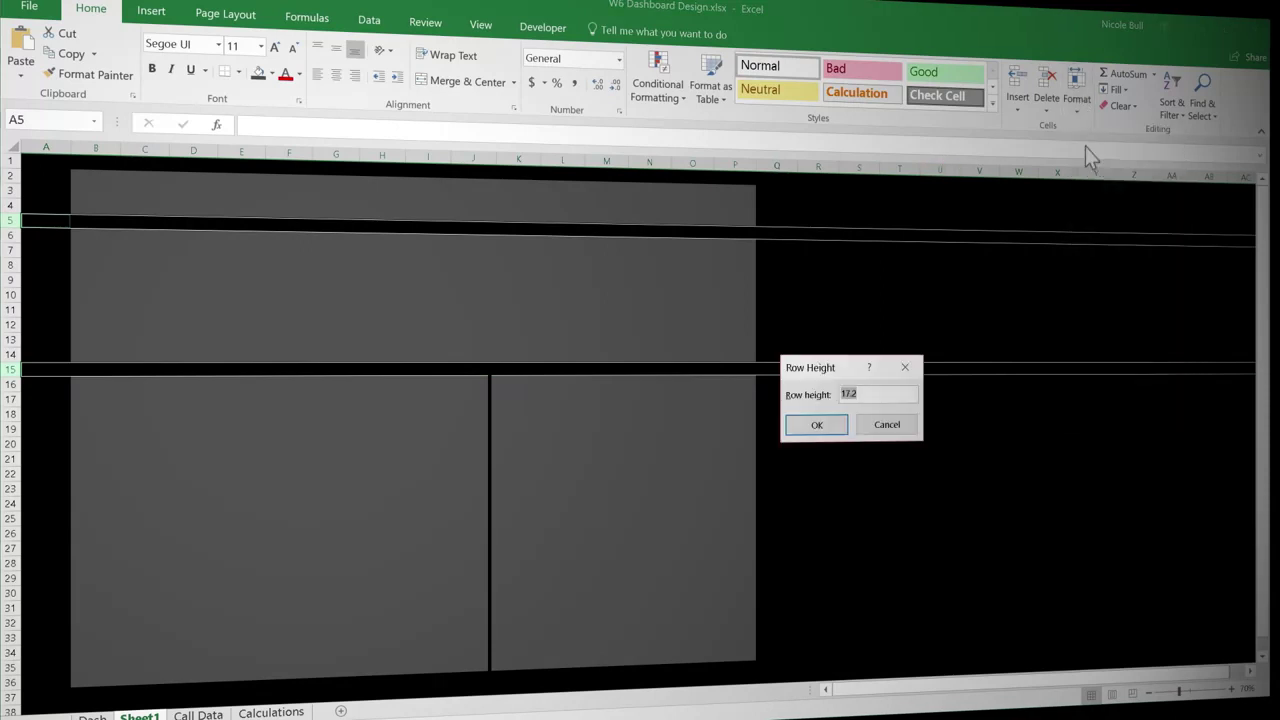
type("4.5")
key("Return")
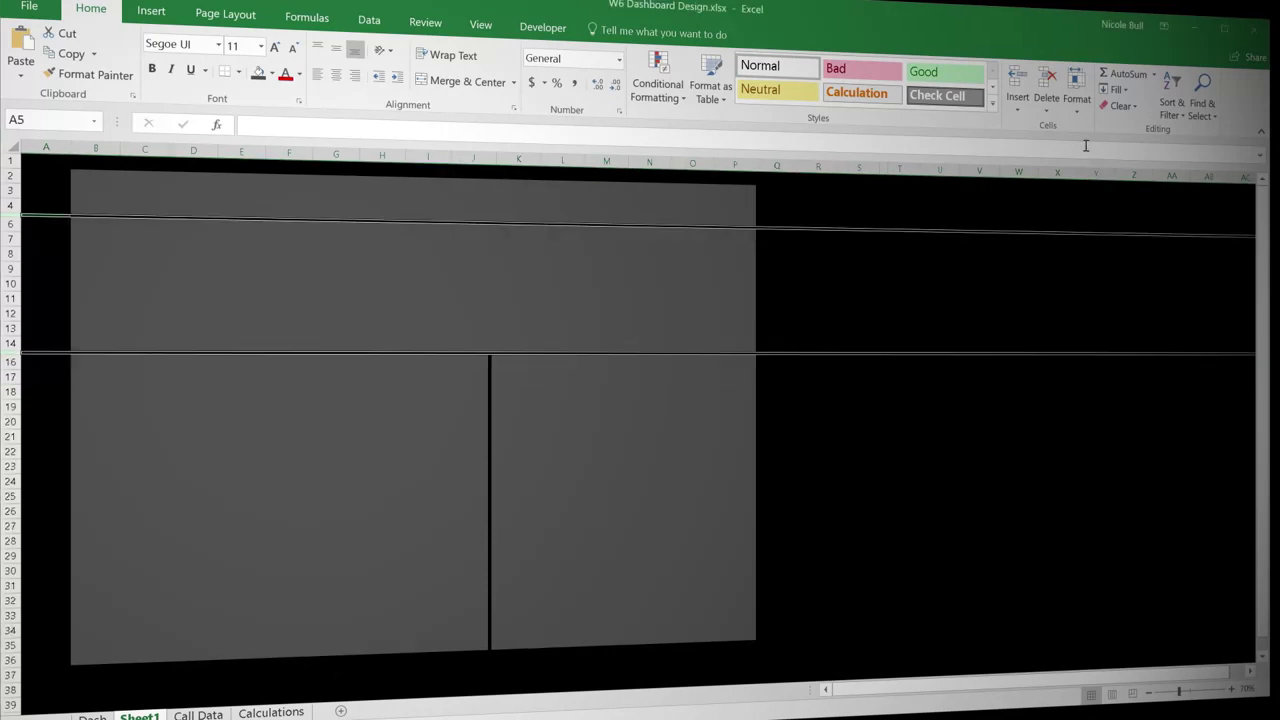
left_click(820, 319)
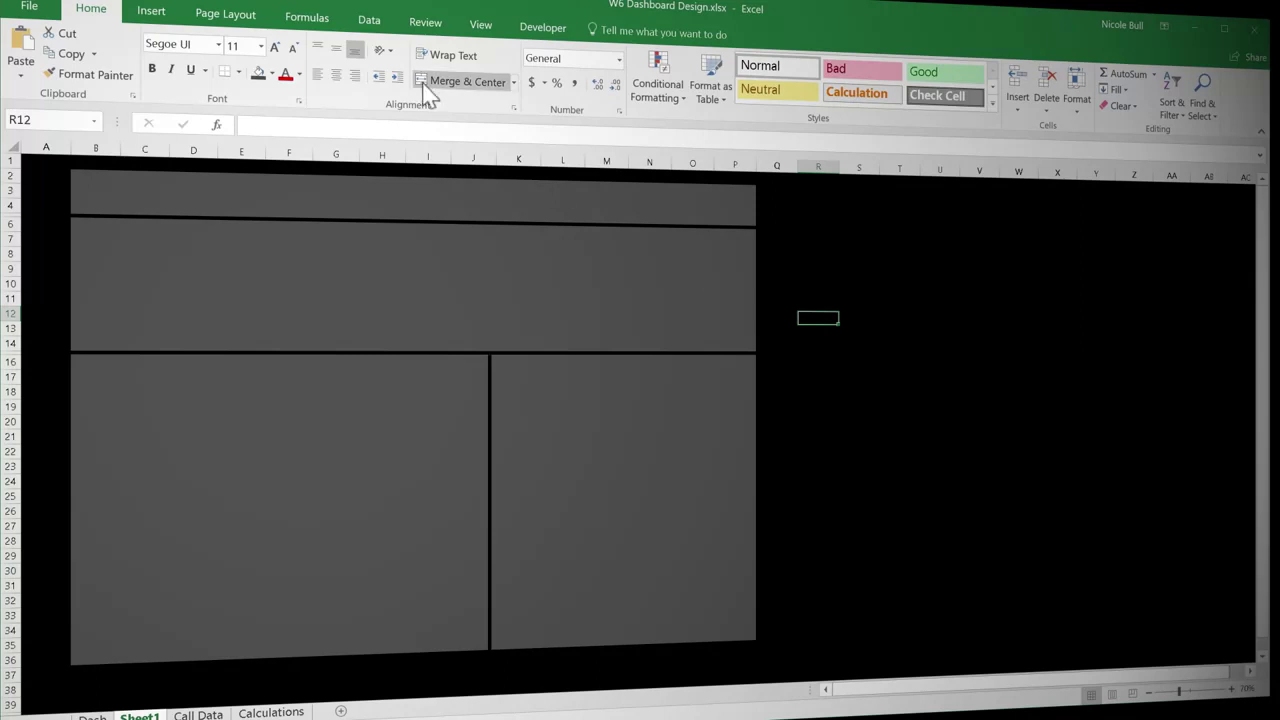
Draw a rounded rectangle about 1.9 cm high and 3.67 cm wide around columns B to D, starting at row 8
left_click(160, 14)
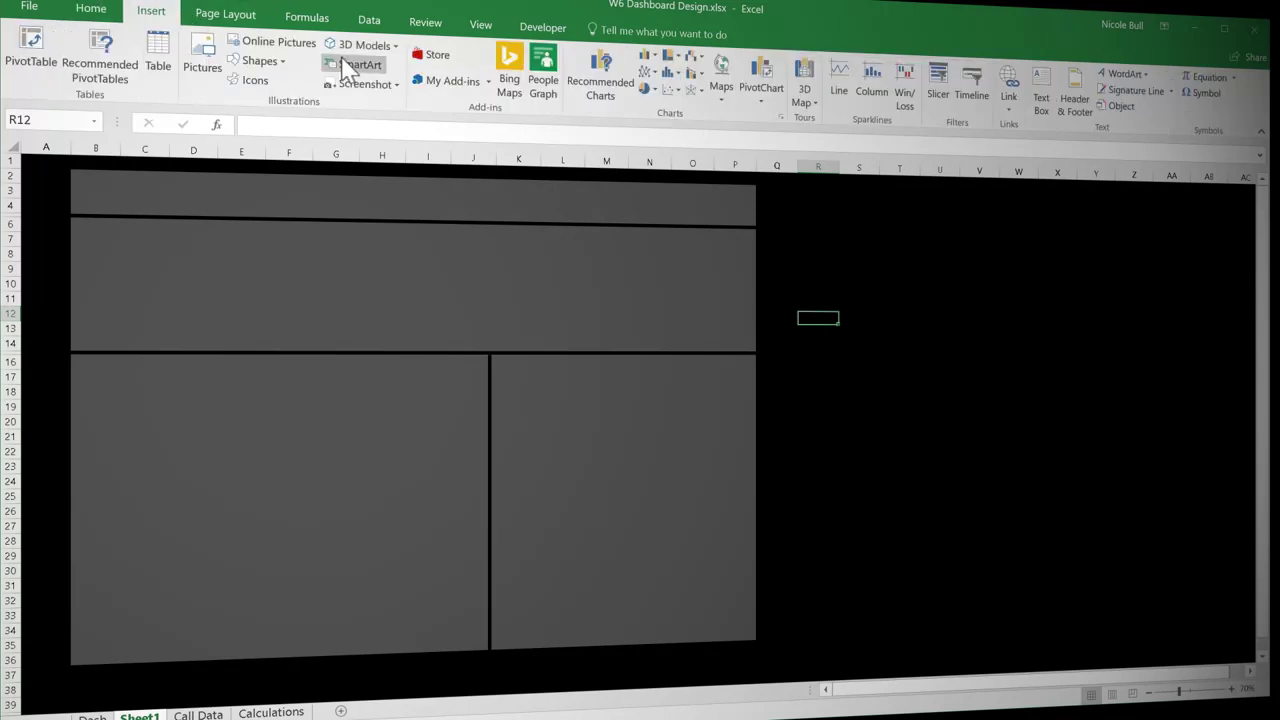
left_click(285, 64)
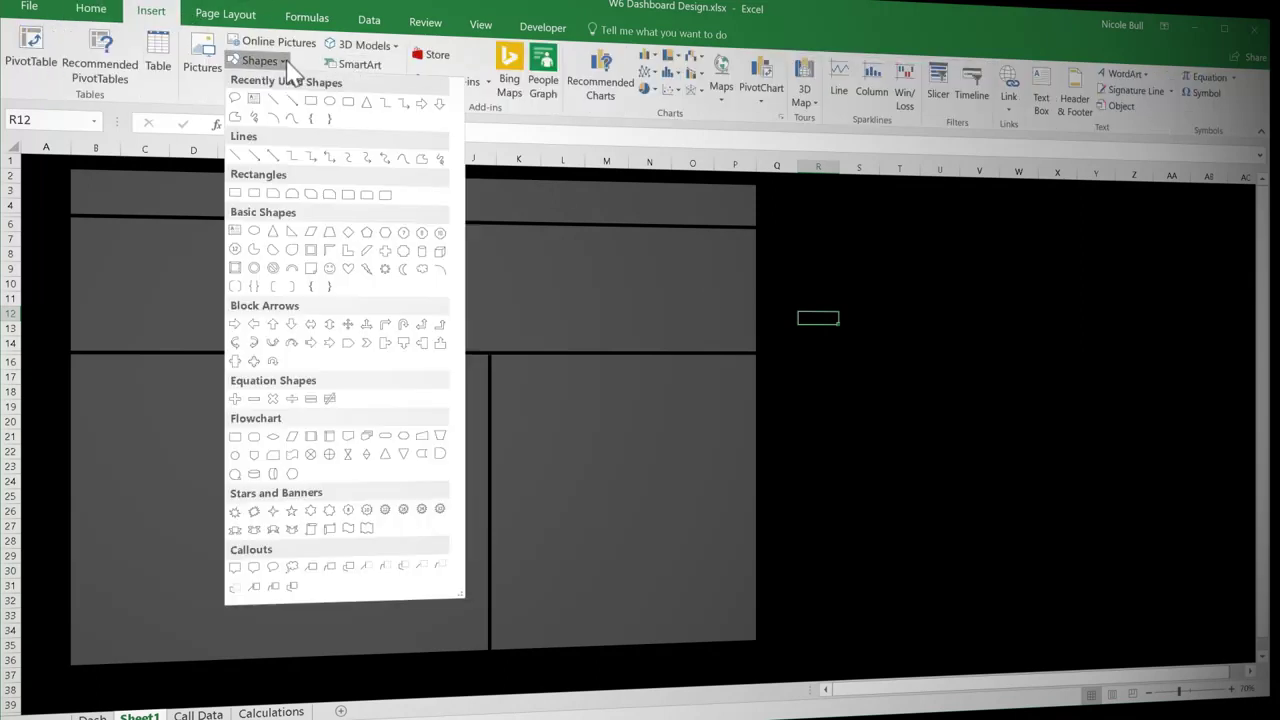
left_click(346, 104)
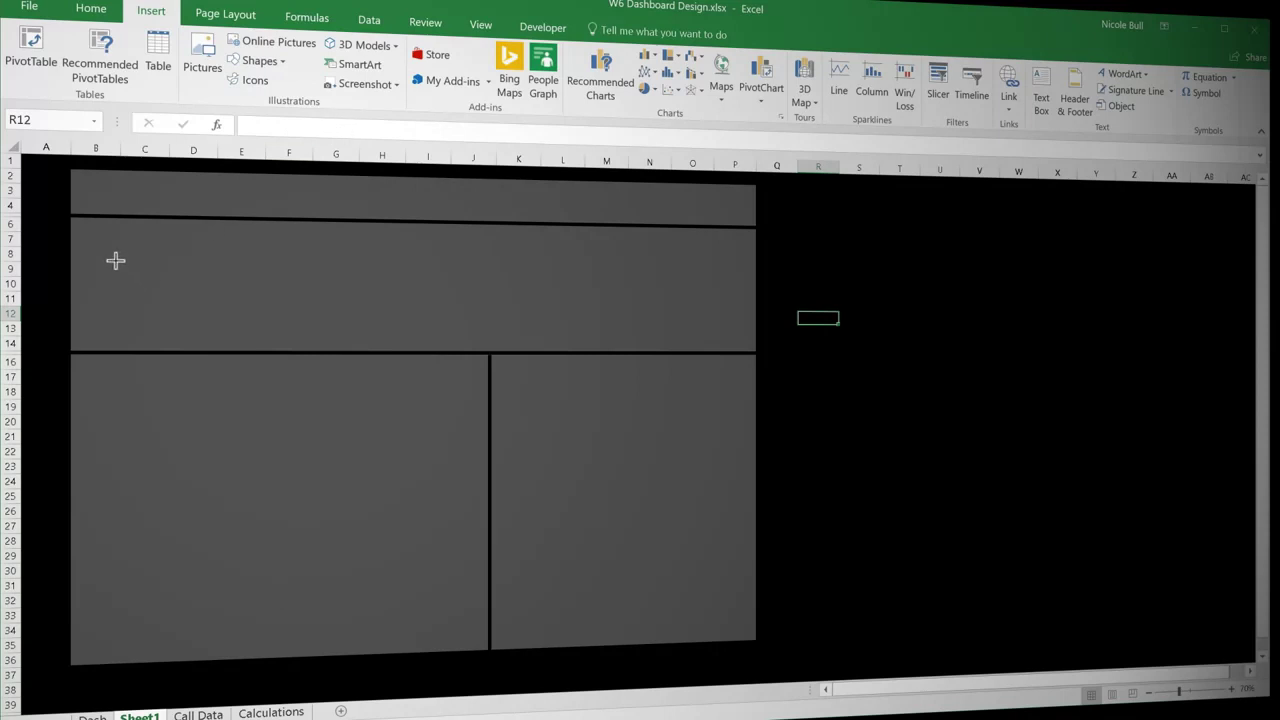
mouse_move(115, 261)
left_mouse_down()
mouse_move(116, 280)
mouse_move(197, 291)
mouse_move(206, 307)
mouse_move(173, 280)
left_mouse_up()
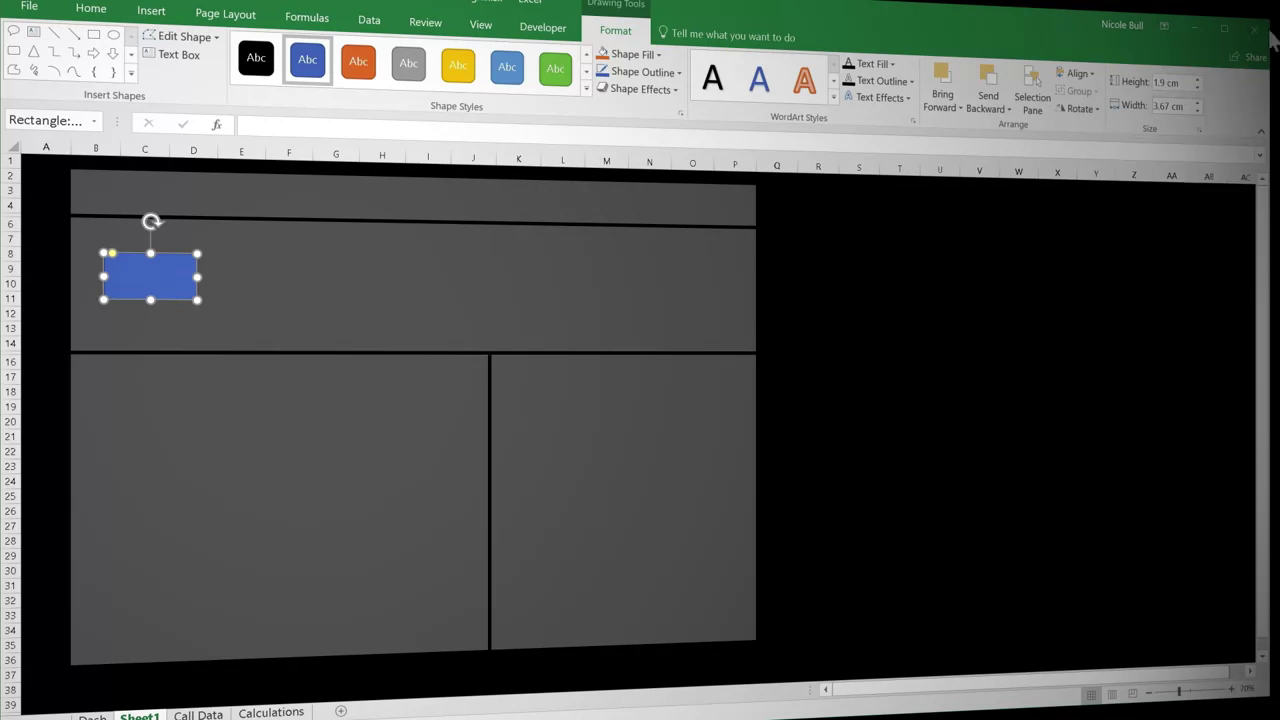
Resize the rounded rectangle to 2.5 cm high by 4 cm wide and nudge it slightly up and to the left
left_click(1185, 83)
type("2.5")
key("Tab")
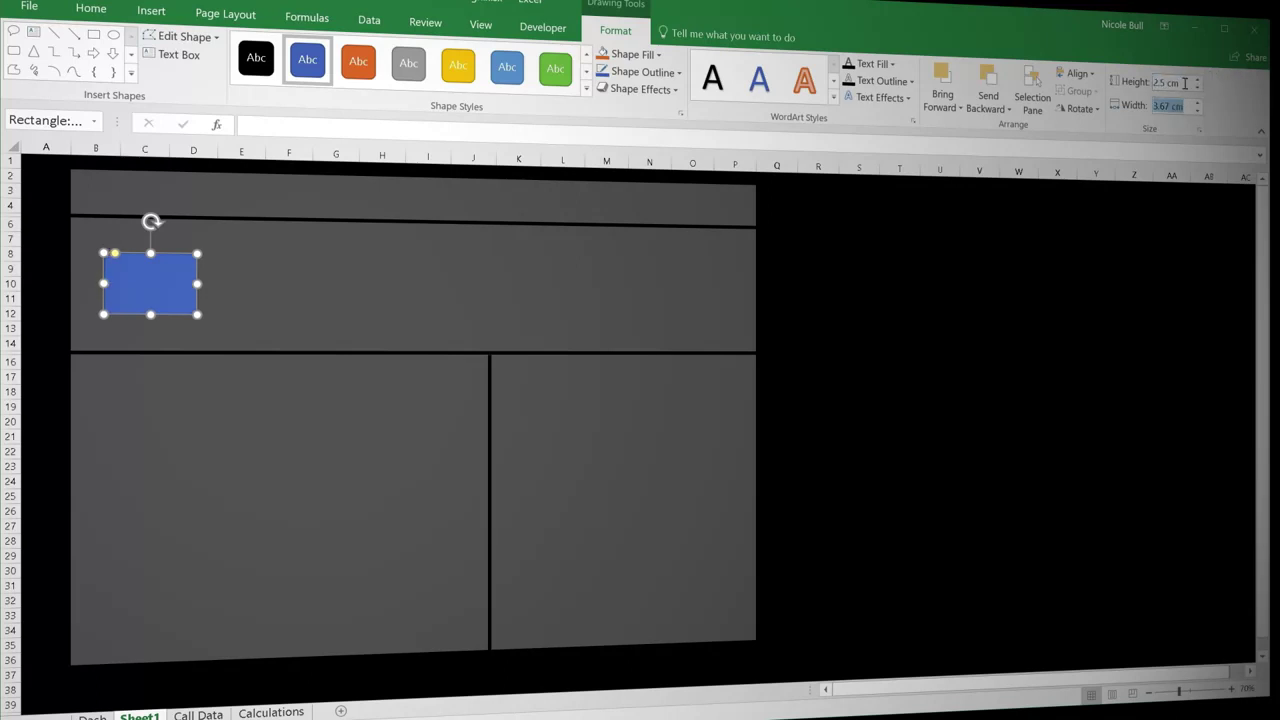
type("4")
key("Return")
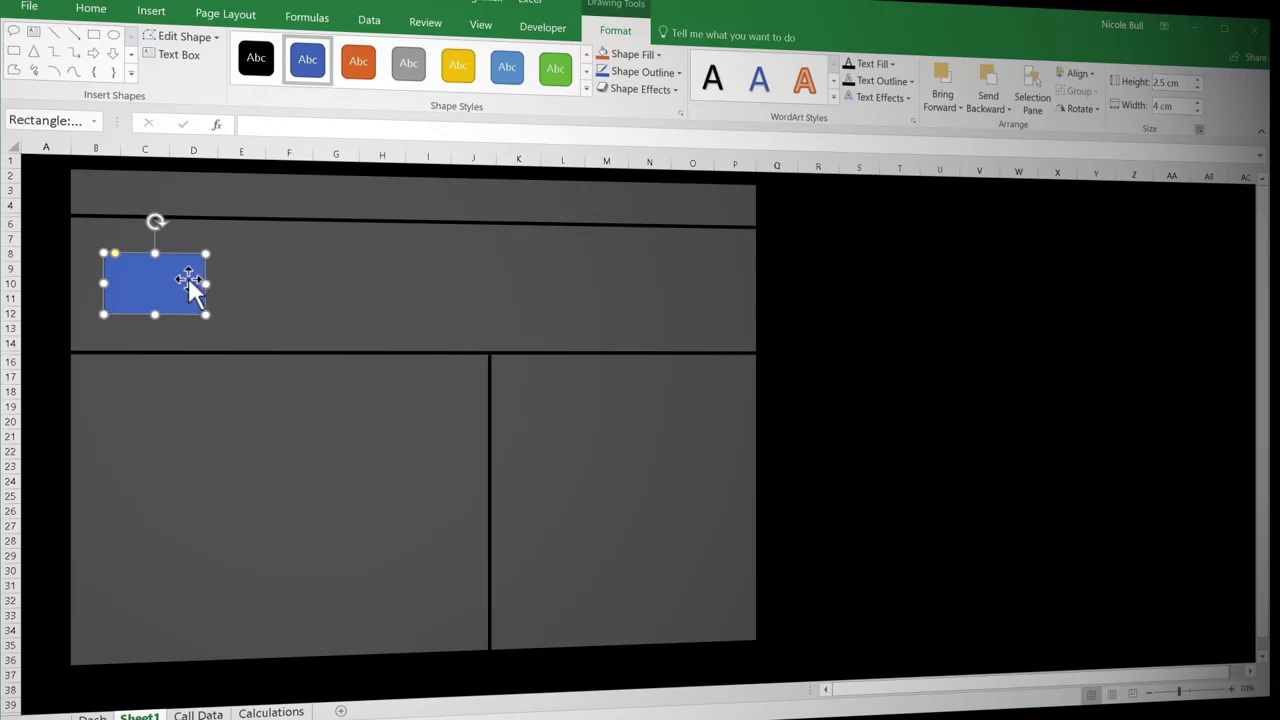
left_click_drag(186, 277, 178, 273)
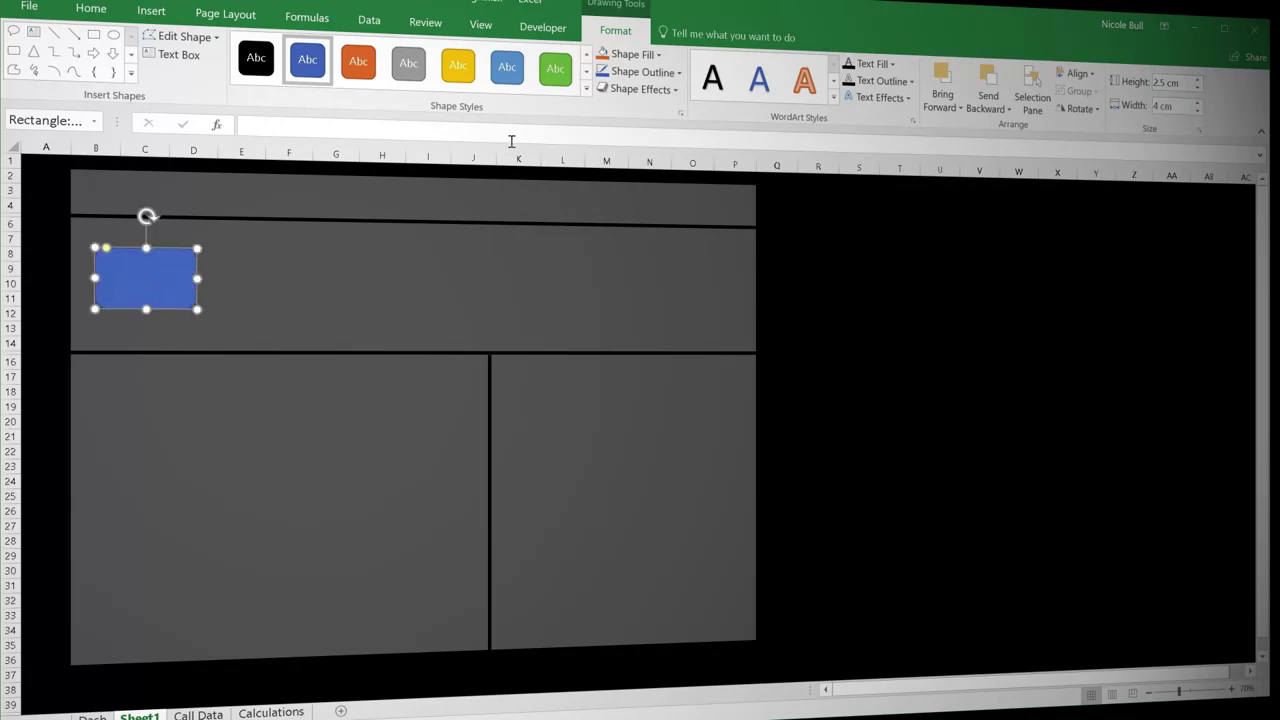
Apply the blue gradient theme style with a shadow to the rounded rectangle and duplicate it four times
left_click(585, 89)
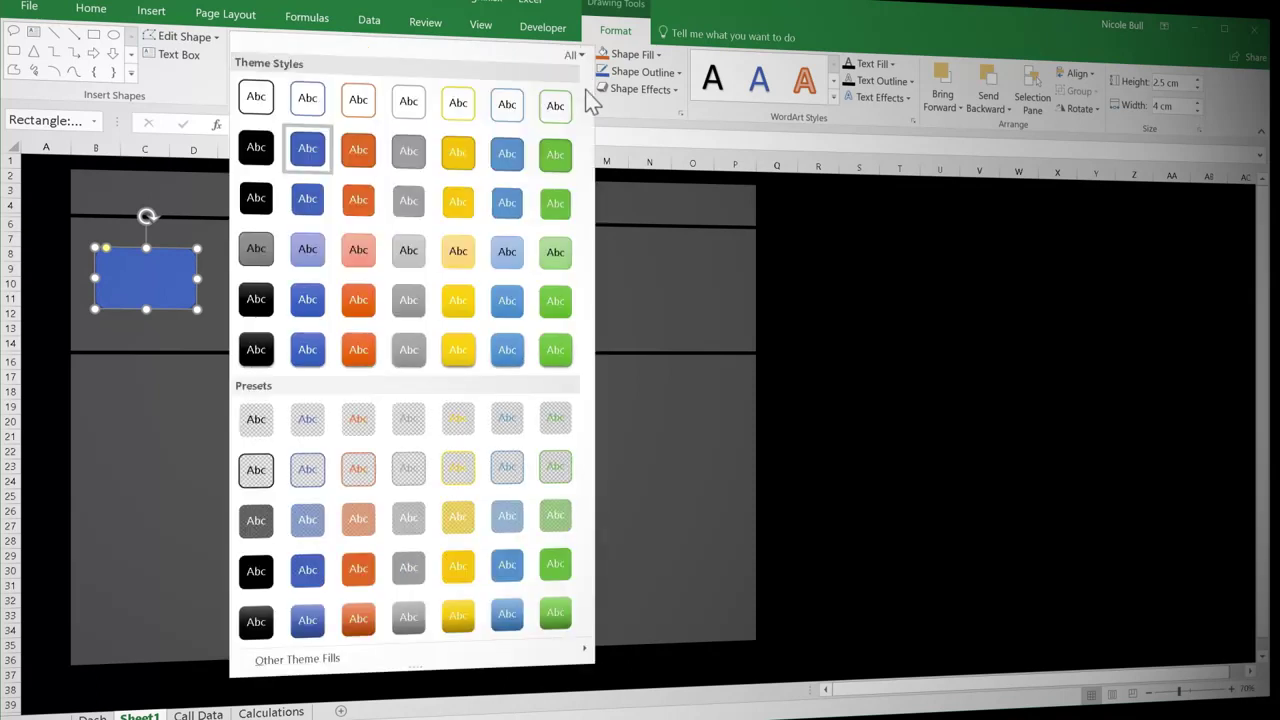
left_click(310, 346)
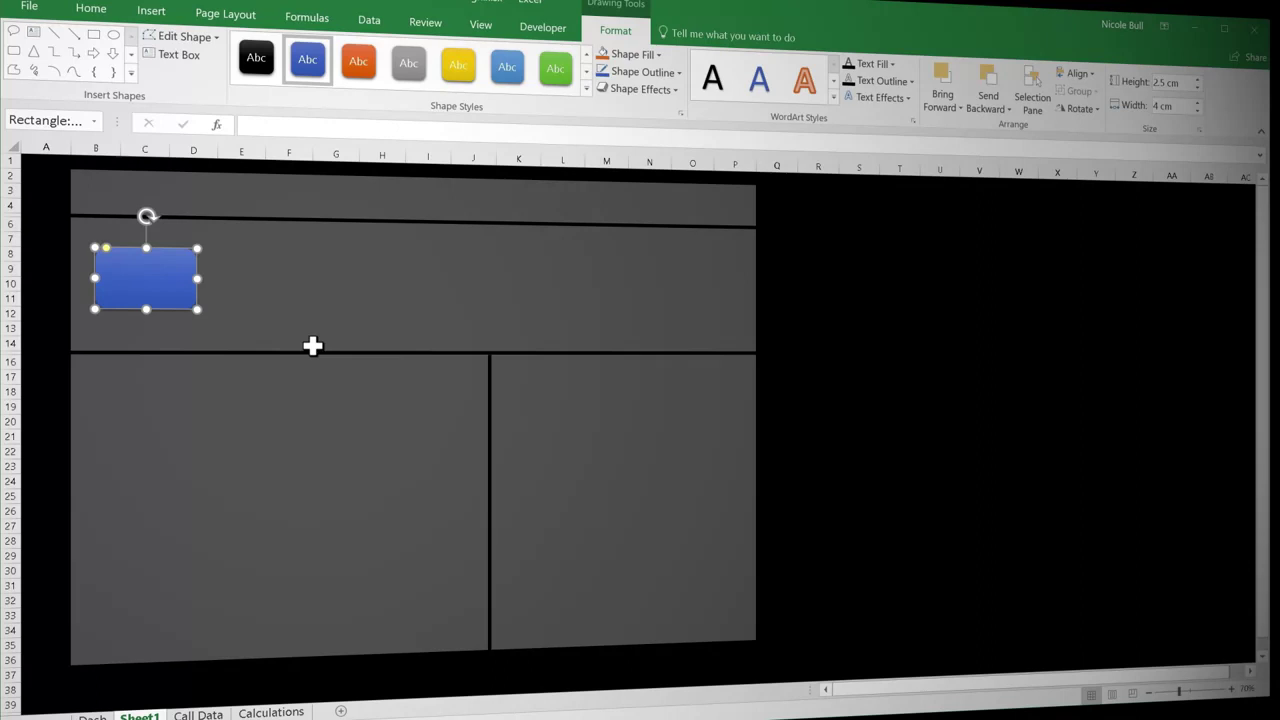
key("ctrl+d")
key("ctrl+d")
key("ctrl+d")
key("ctrl+d")
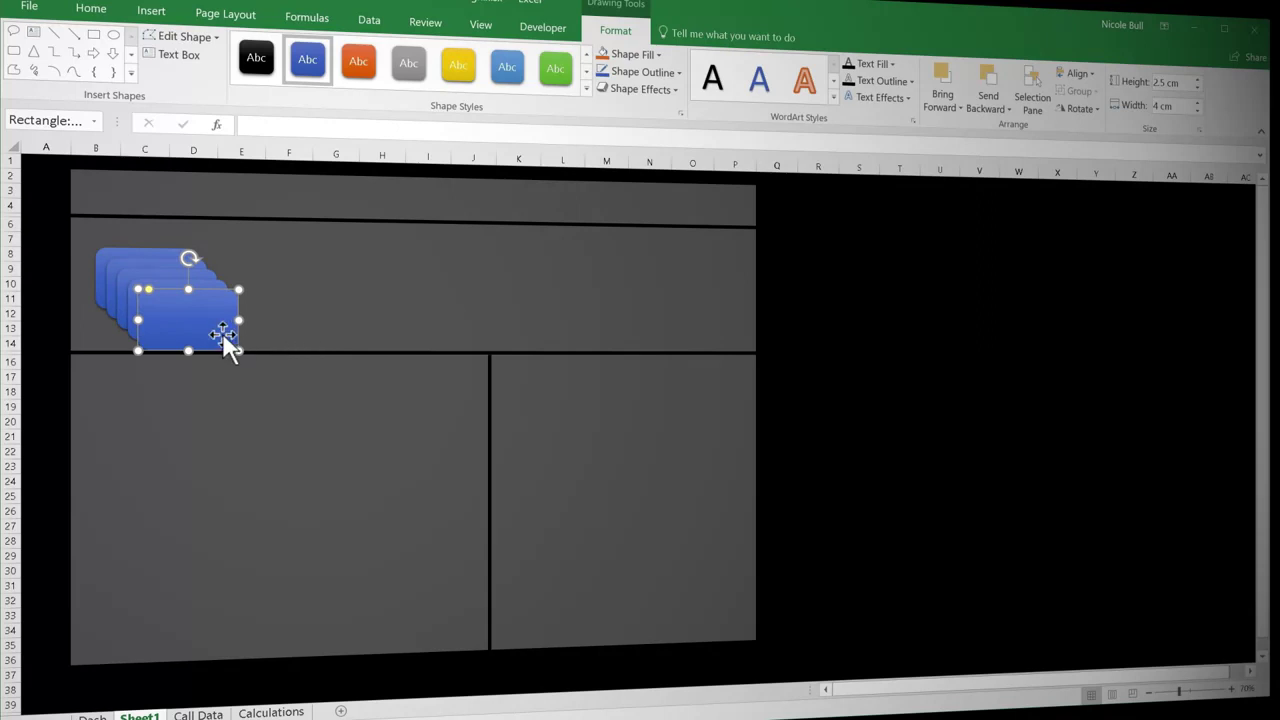
Move the last copy to columns N to P, then select all five rounded rectangles together with object selection
left_click_drag(213, 323, 716, 295)
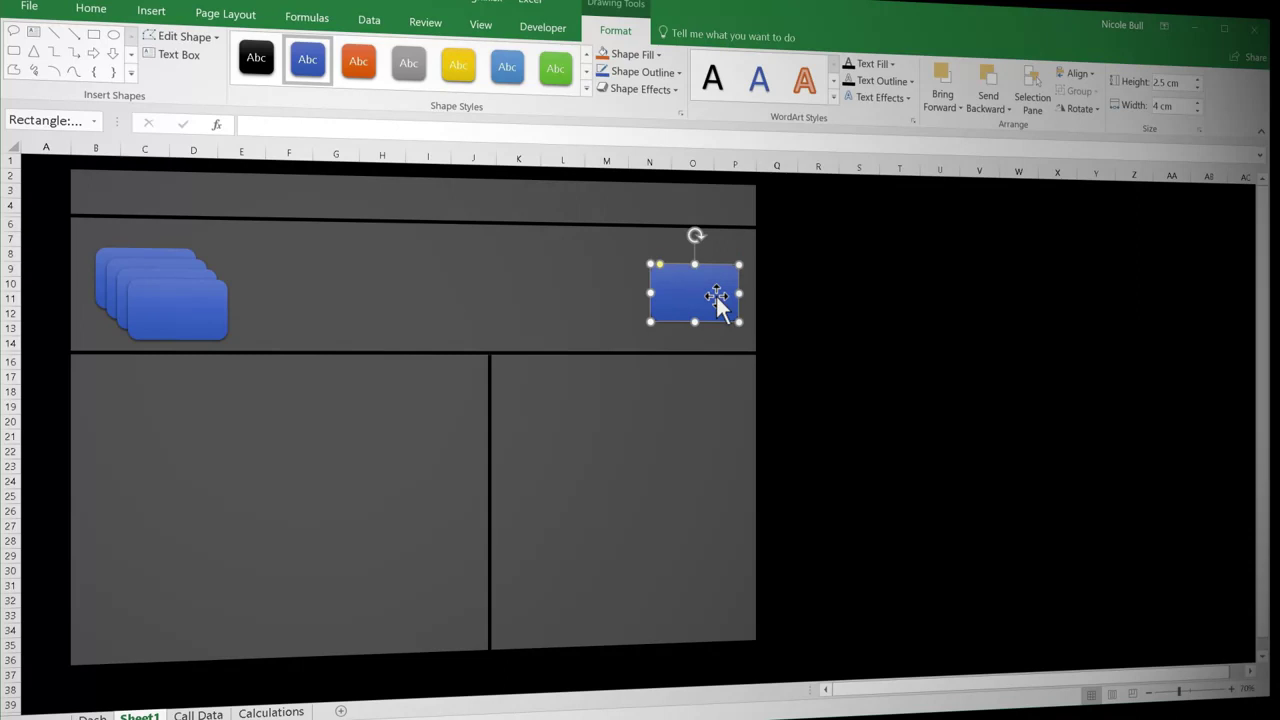
left_click(95, 11)
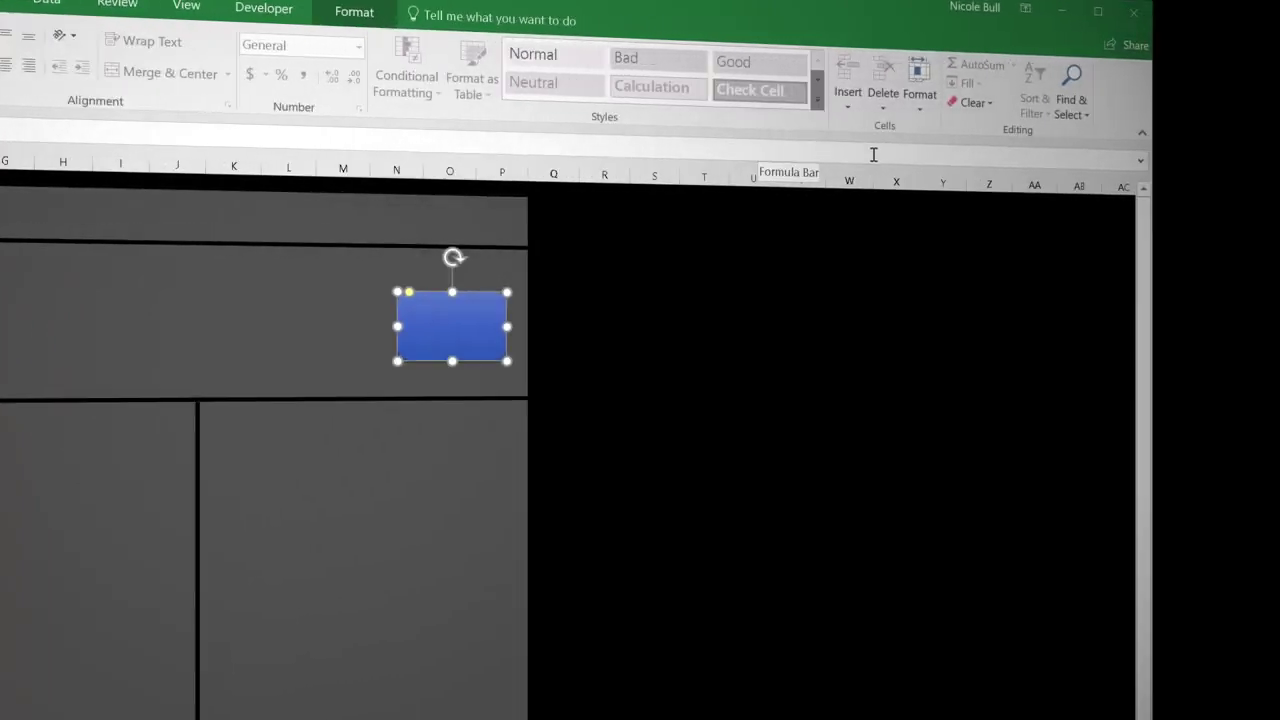
left_click(1072, 114)
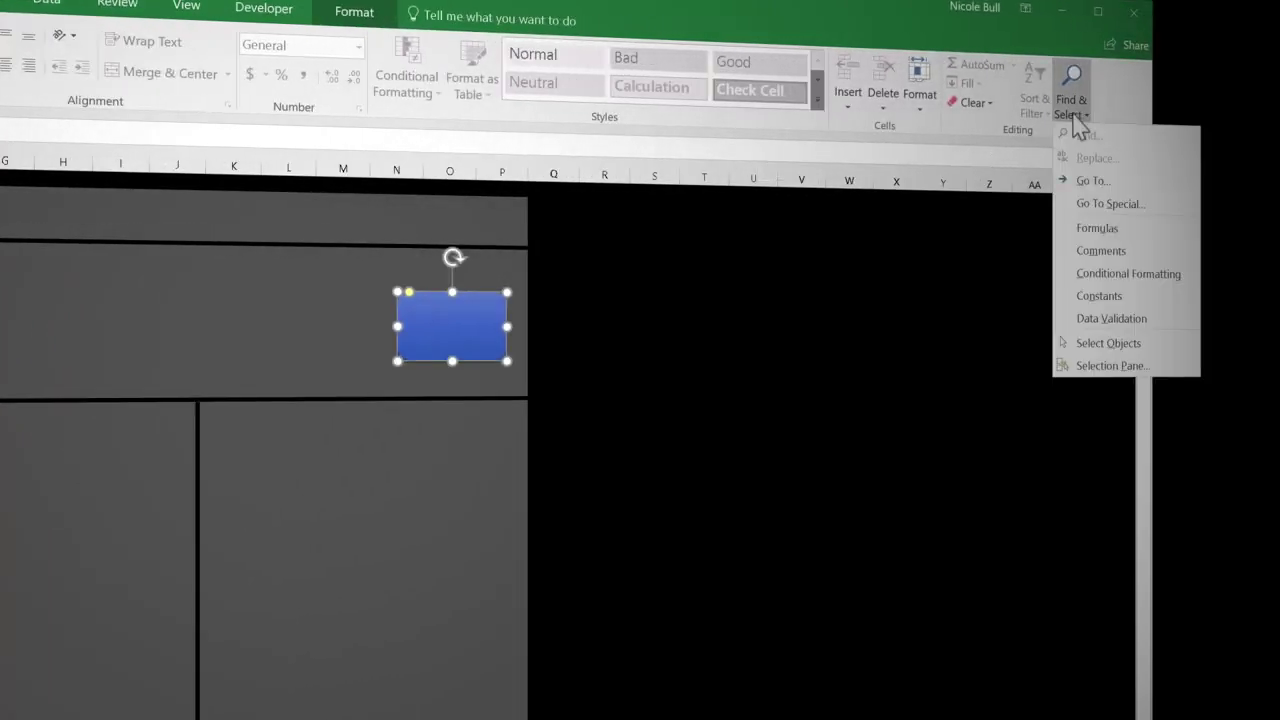
left_click(1092, 344)
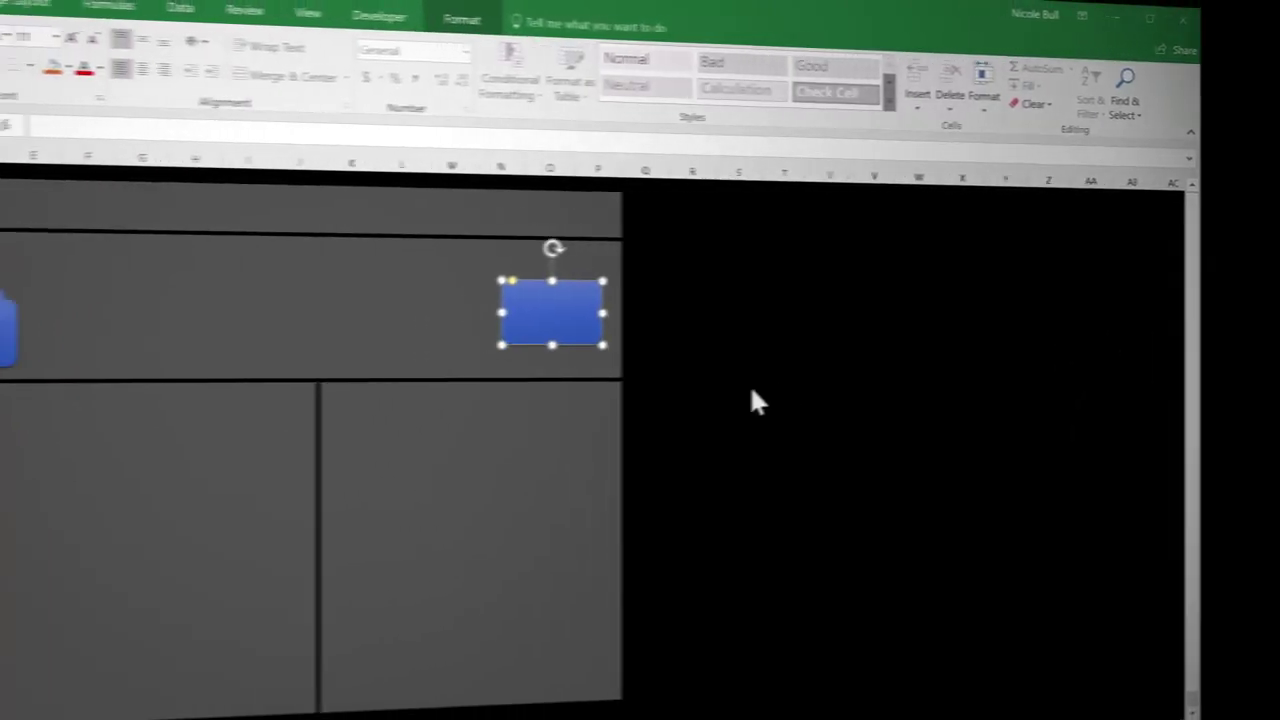
left_click_drag(822, 358, 57, 229)
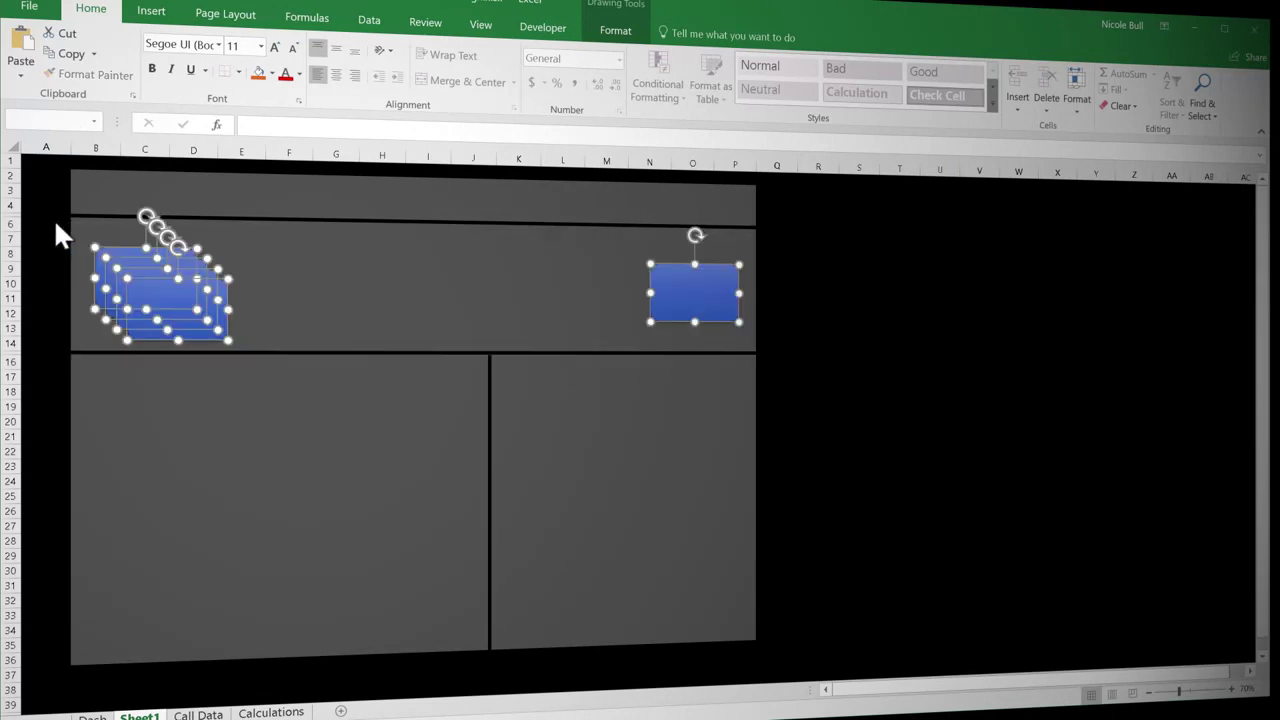
Align the five rectangles by their middles and distribute them horizontally across the metrics panel
left_click(617, 31)
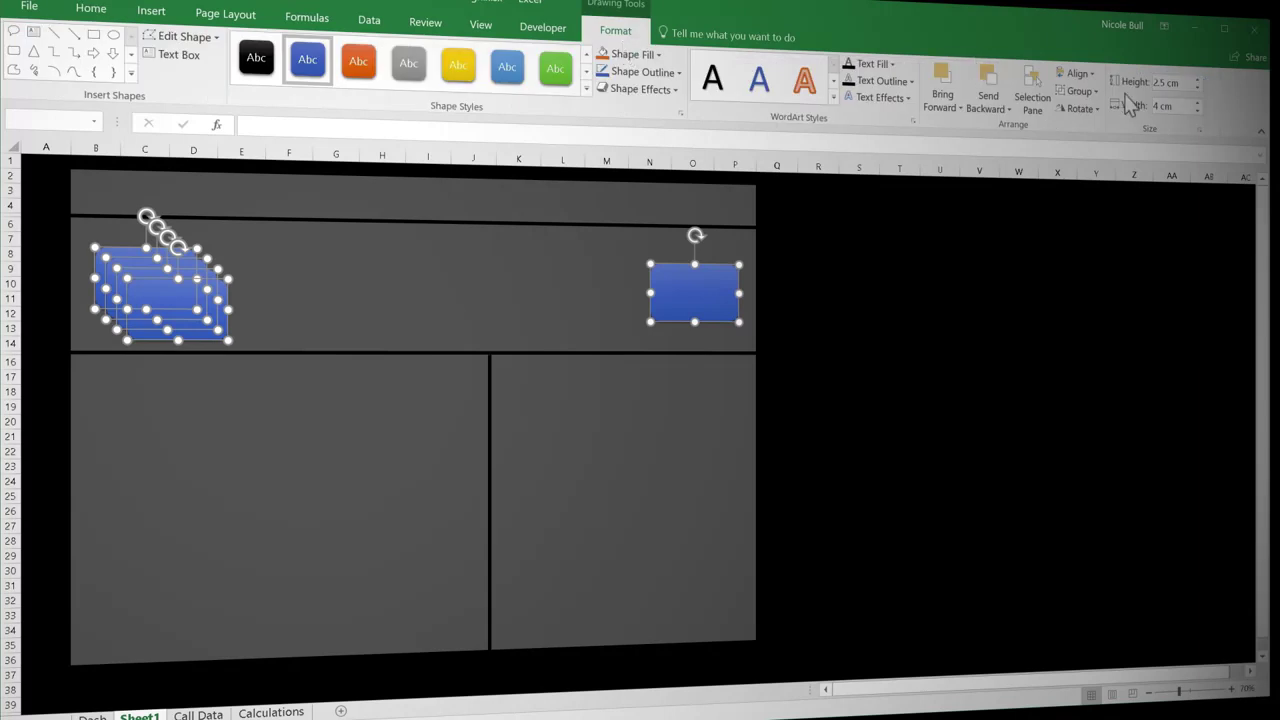
left_click(1088, 80)
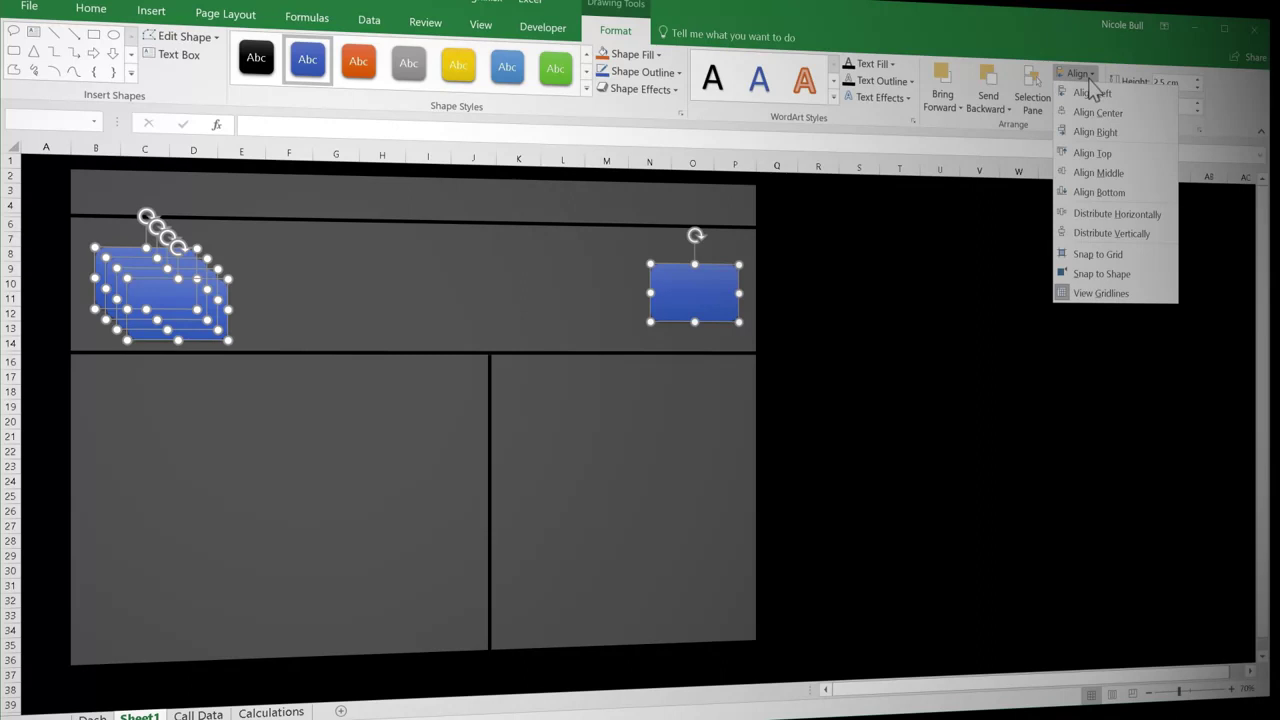
left_click(1093, 175)
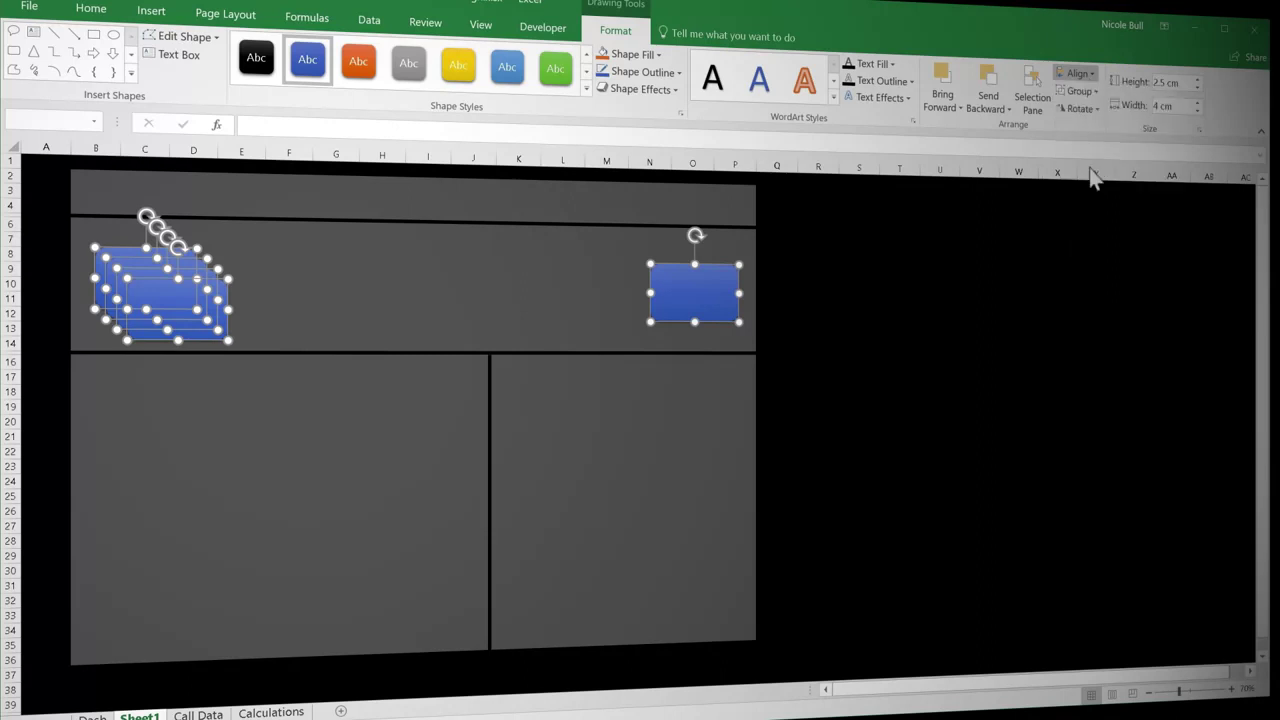
left_click(1077, 76)
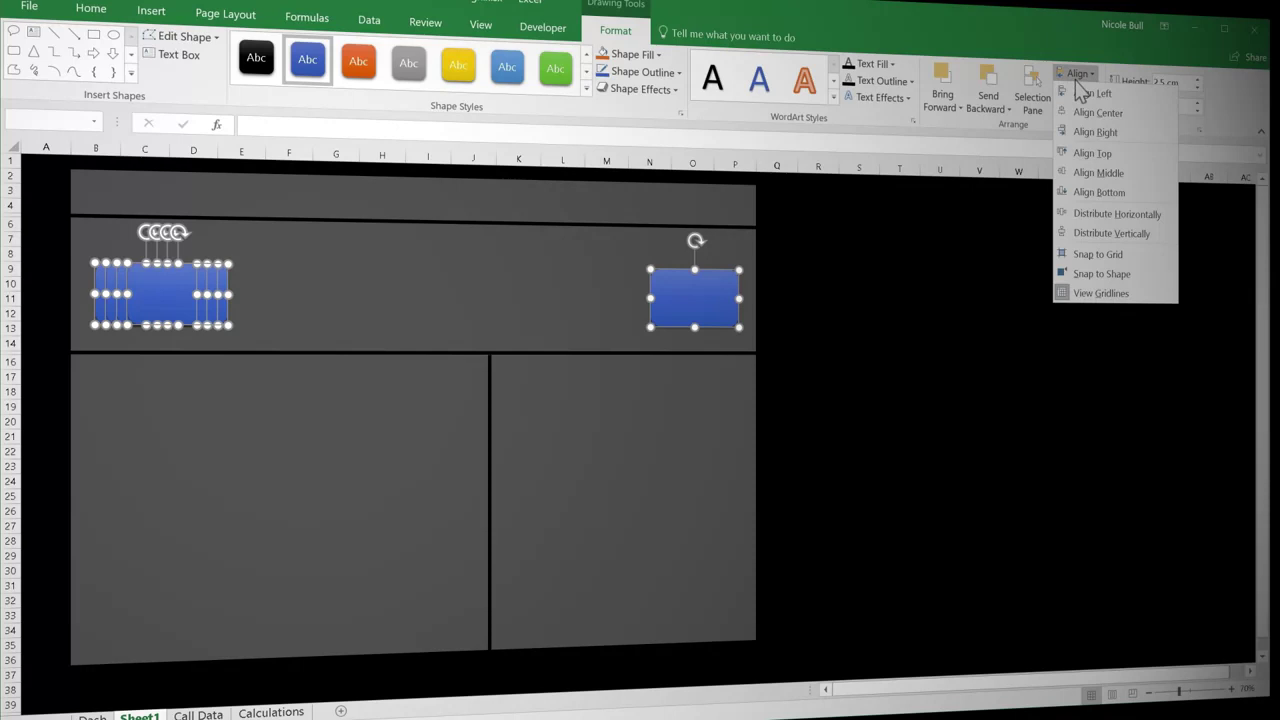
left_click(1082, 213)
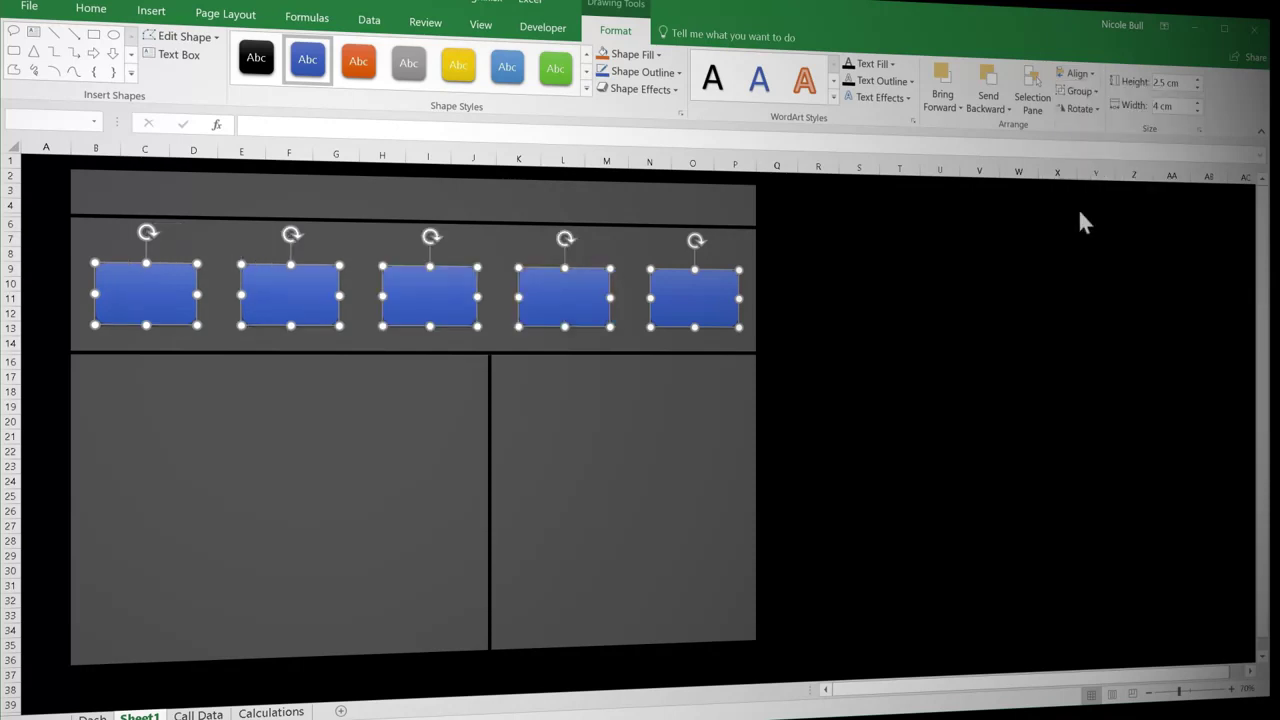
Nudge the row of five rectangles slightly upward within its panel and deselect them
key("Up")
key("Up")
key("Up")
key("Up")
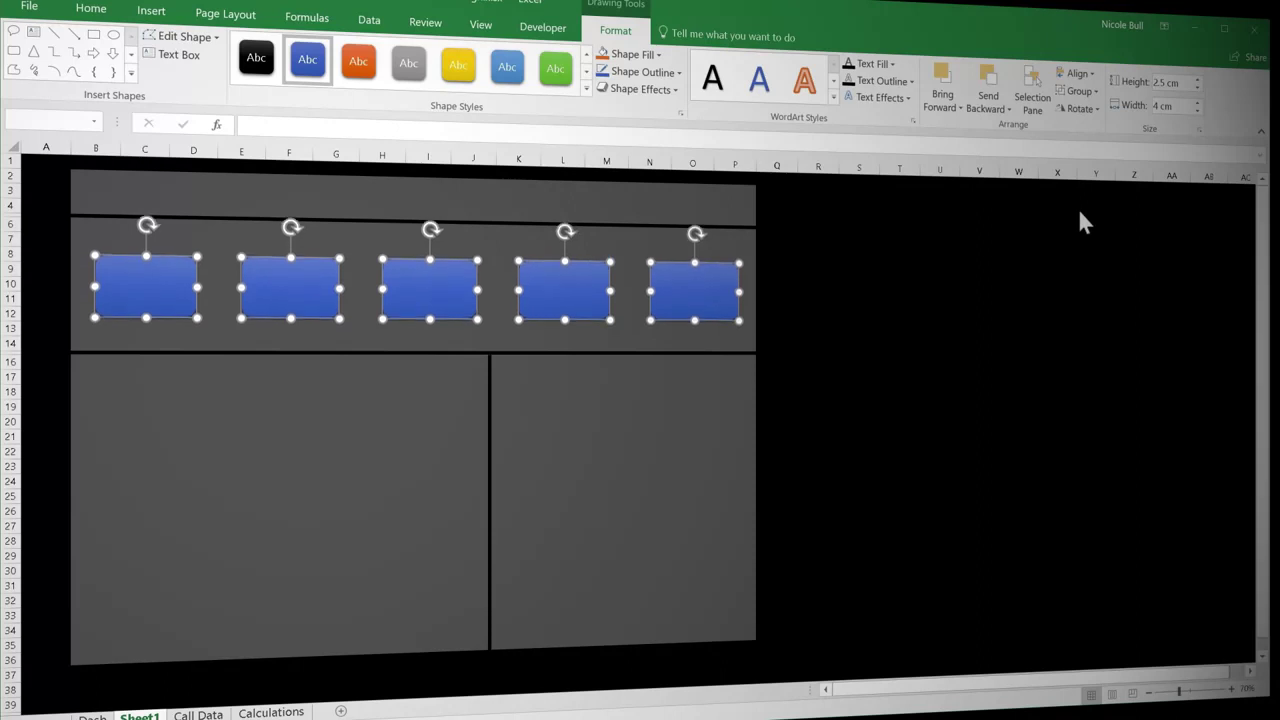
key("Down")
left_click(734, 416)
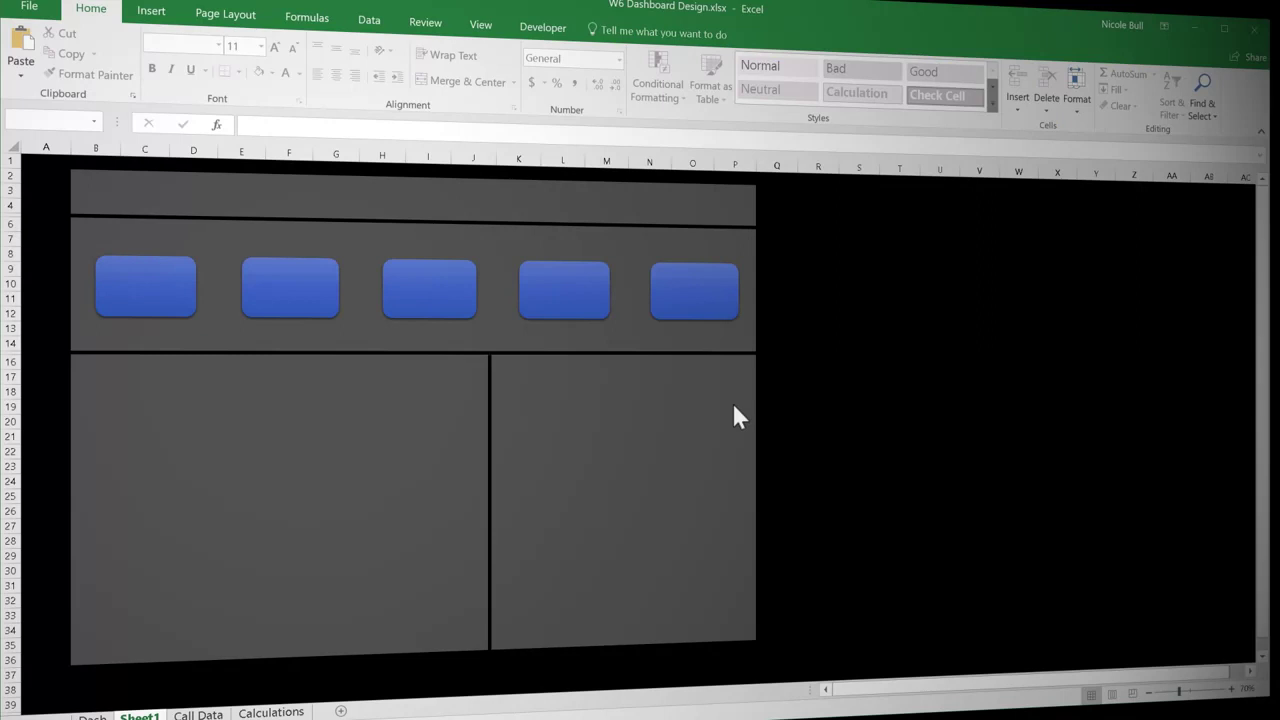
Draw an oval speech bubble about 1.7 cm high and 2.54 cm wide in the lower panel, starting at column K, row 17
left_click(160, 12)
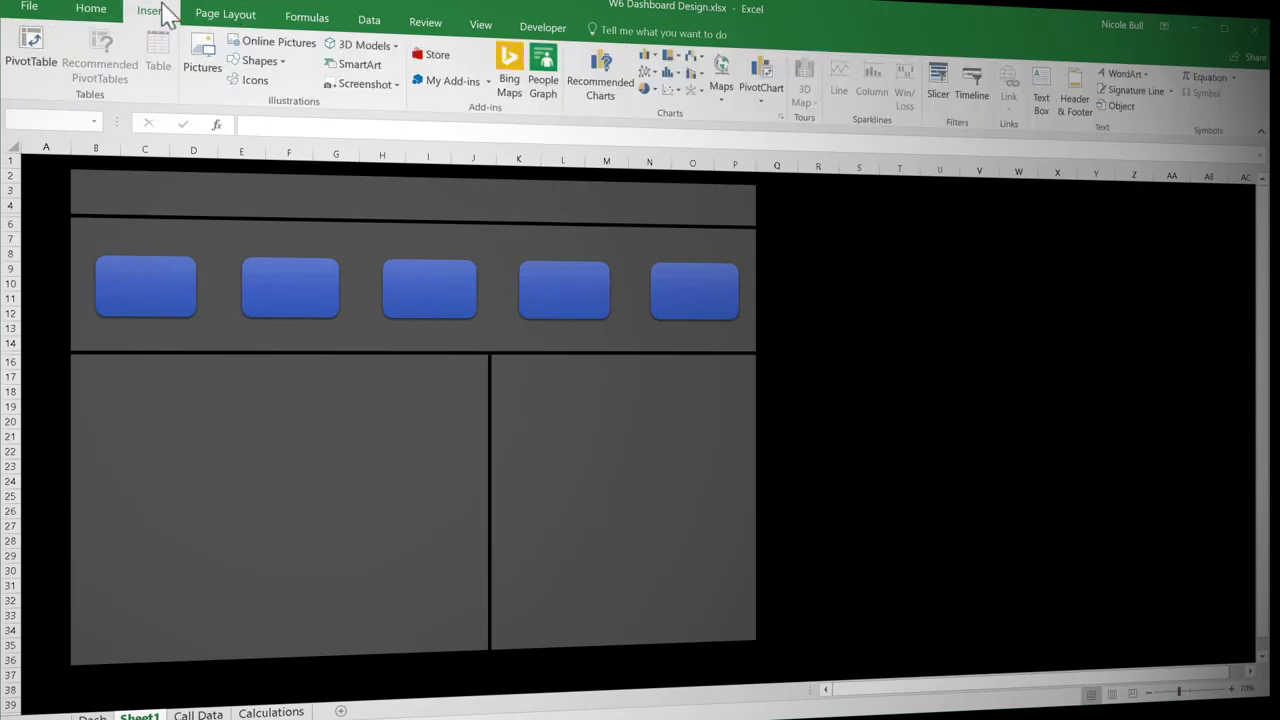
left_click(272, 70)
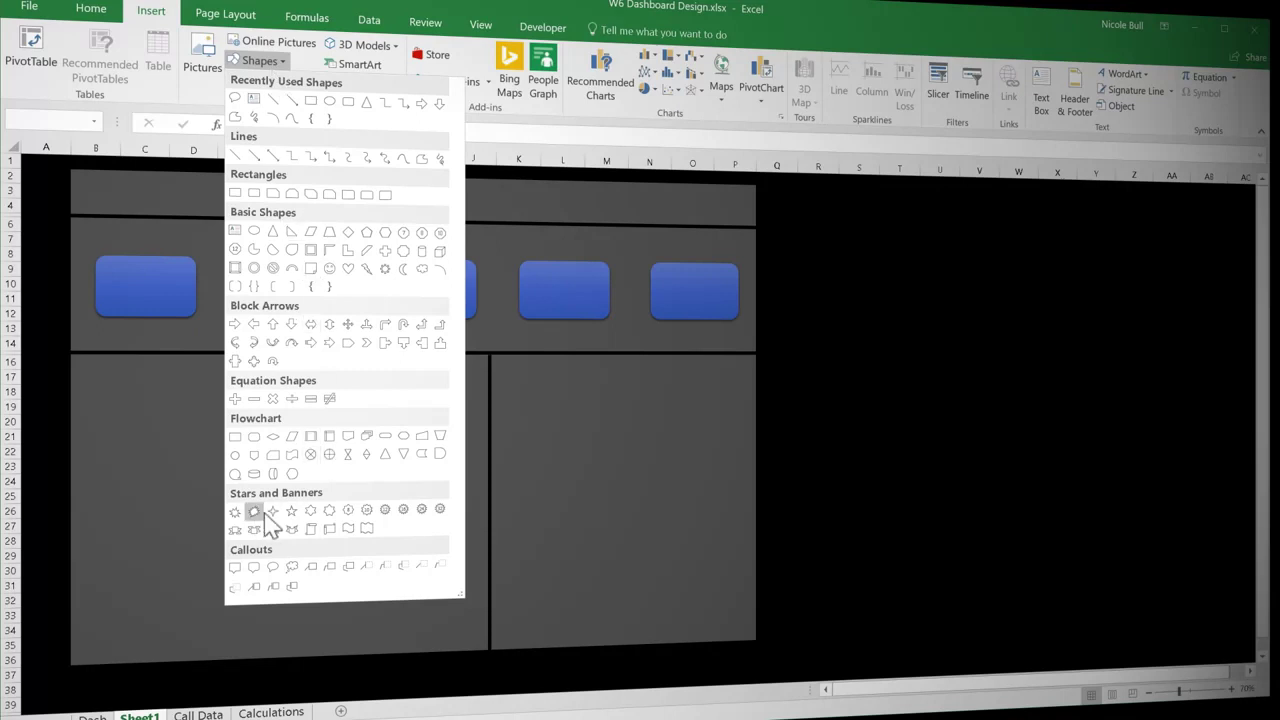
left_click(273, 566)
key("Escape")
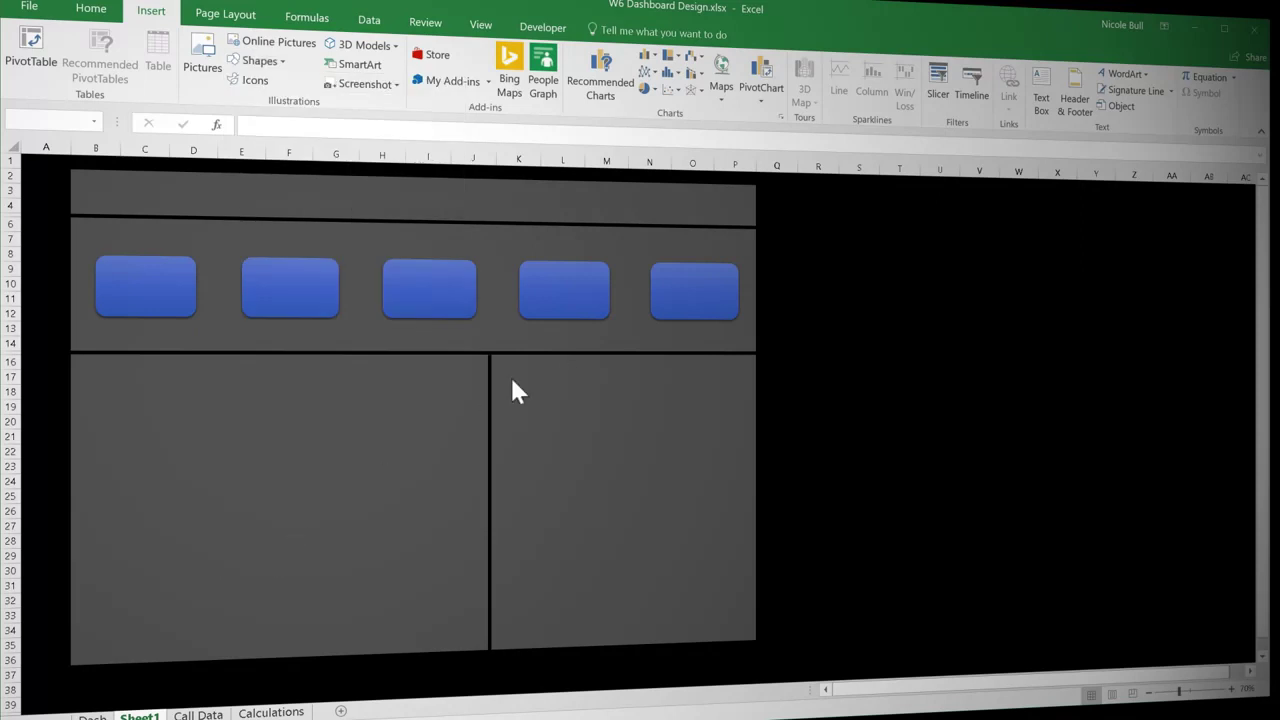
left_click_drag(512, 381, 570, 418)
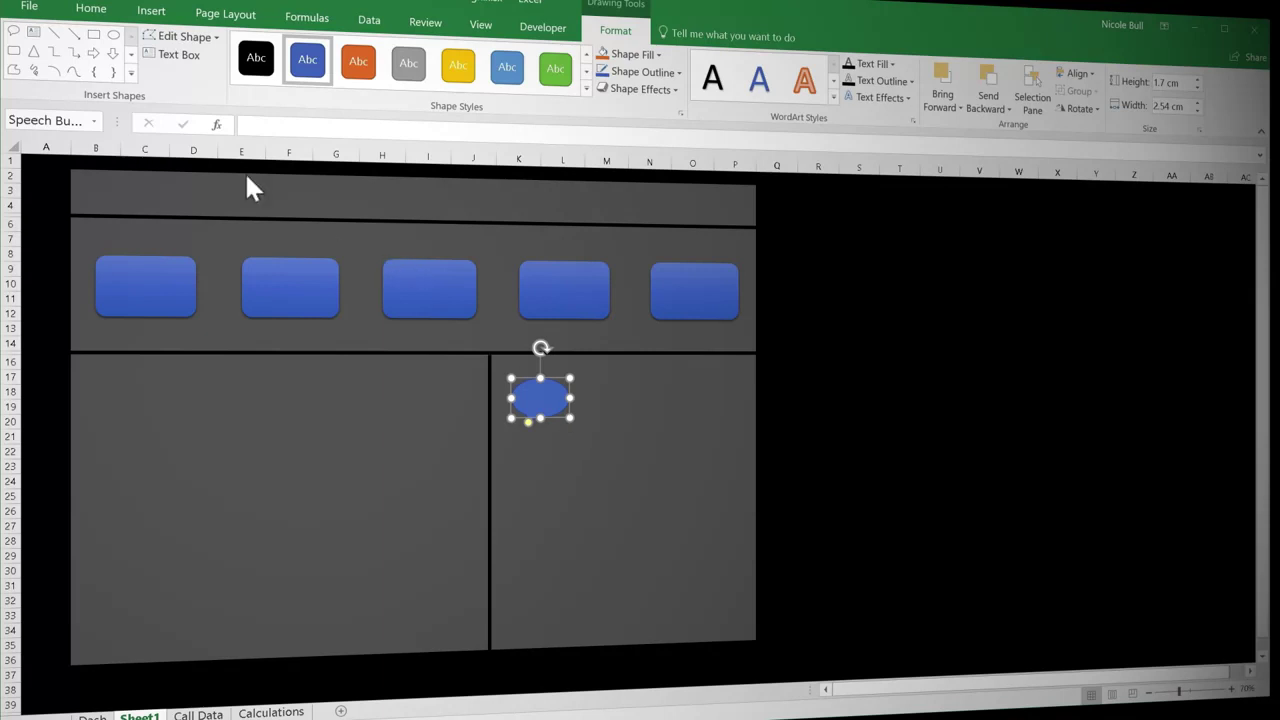
Turn off object selection mode and enlarge the speech bubble to about 3.28 cm high by 3.72 cm wide
left_click(95, 12)
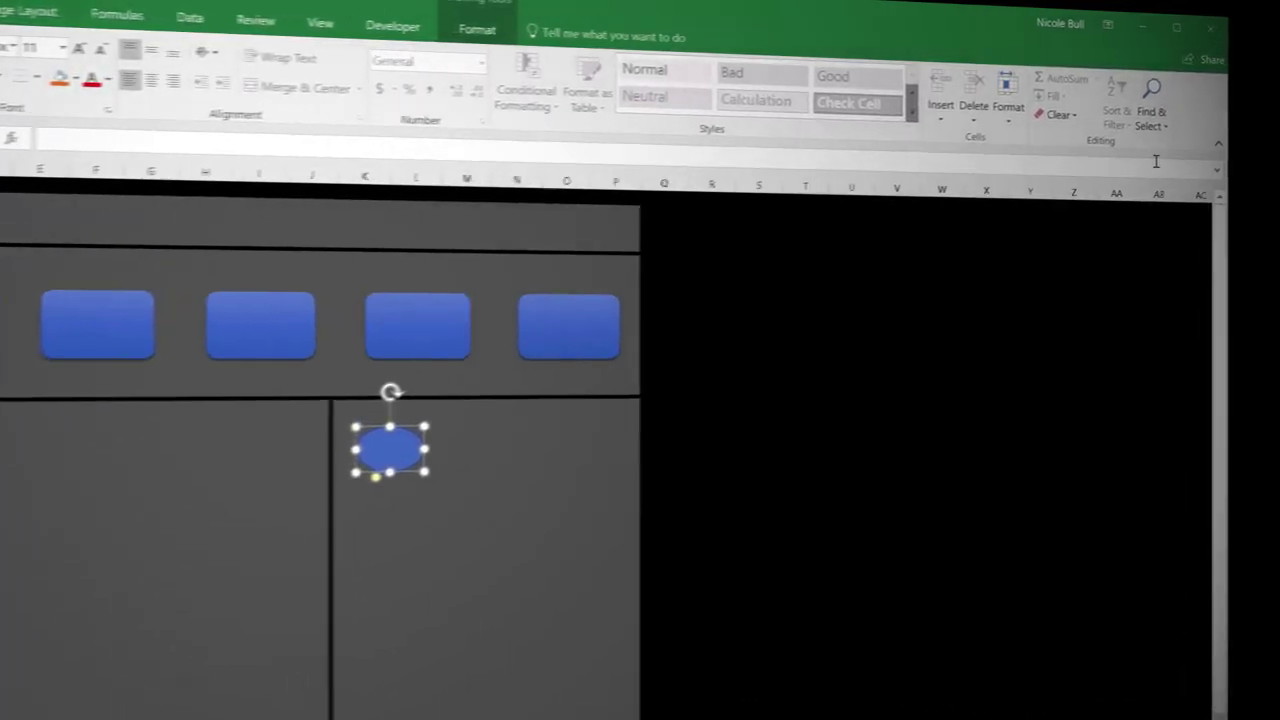
left_click(1203, 107)
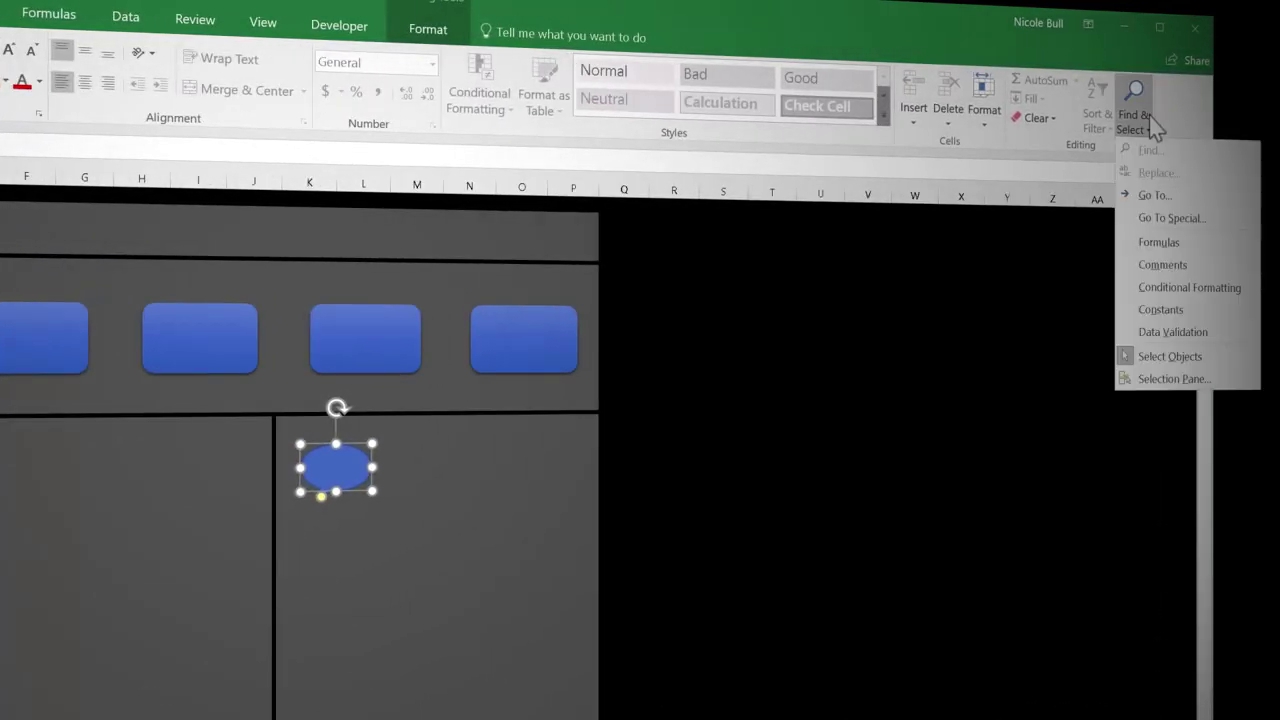
left_click(1165, 356)
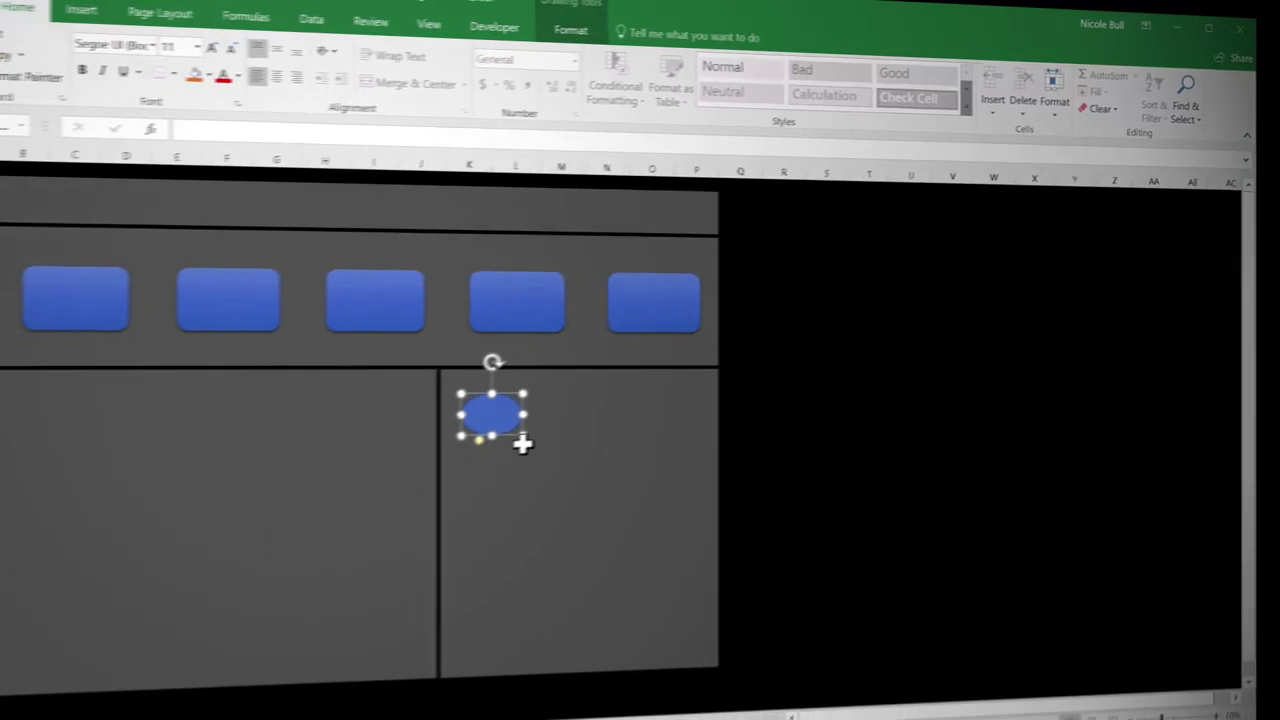
left_click(583, 426)
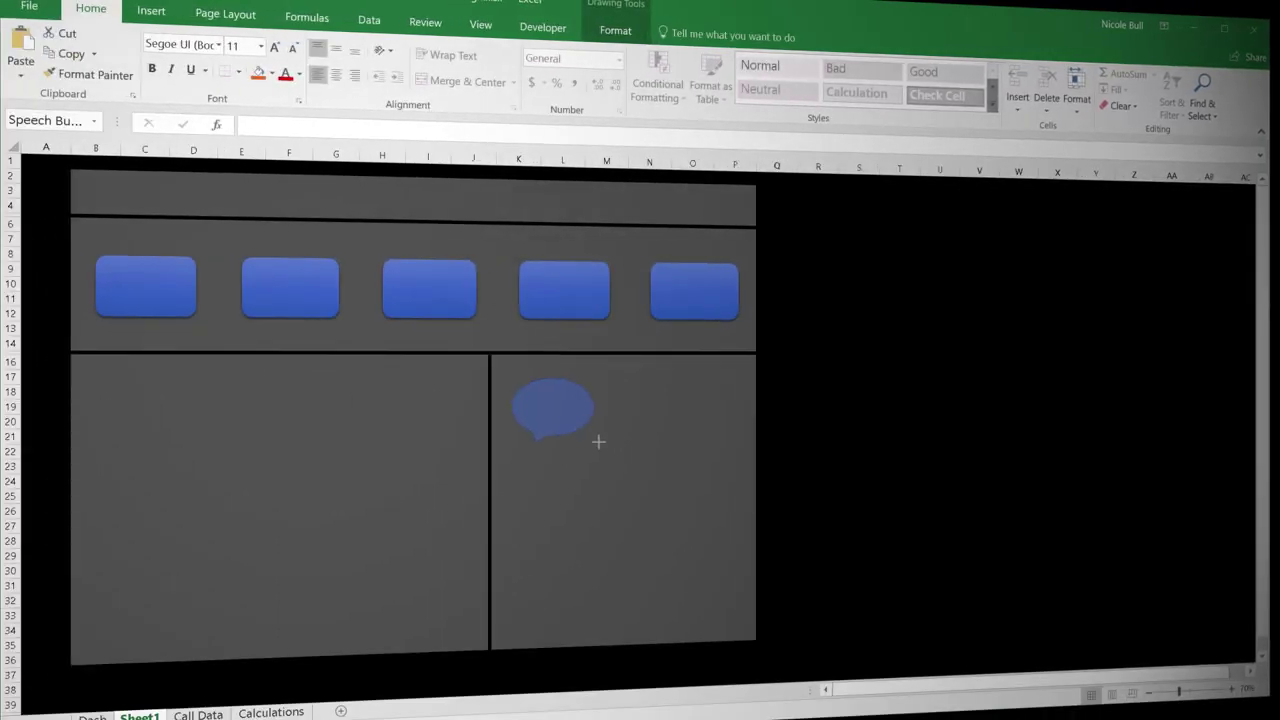
left_click_drag(598, 441, 592, 452)
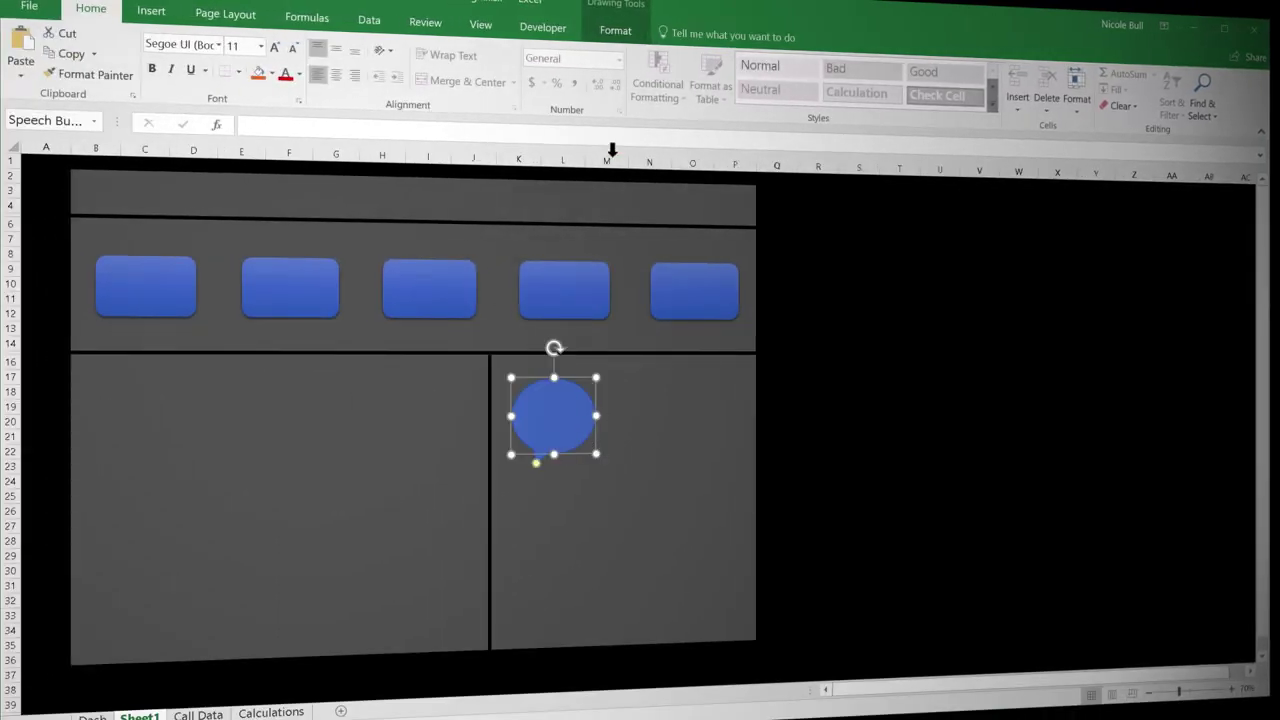
Give the speech bubble the blue outline theme style and remove its fill
left_click(620, 42)
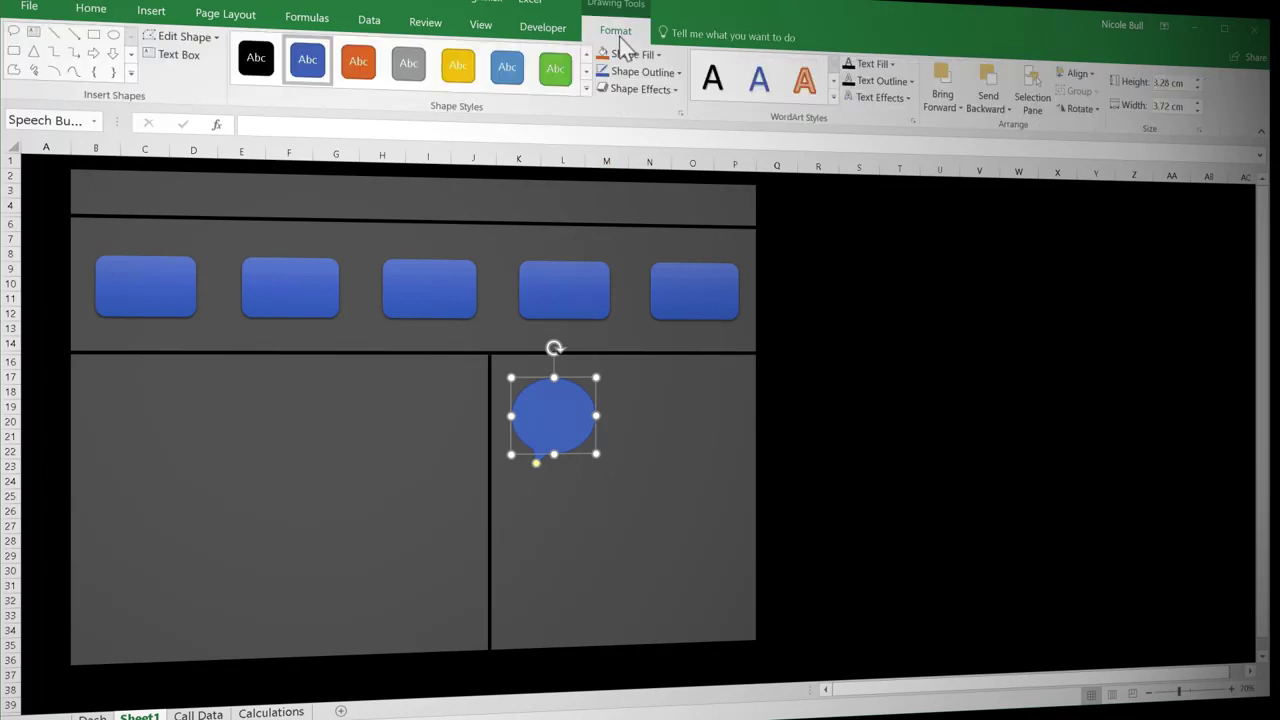
left_click(588, 92)
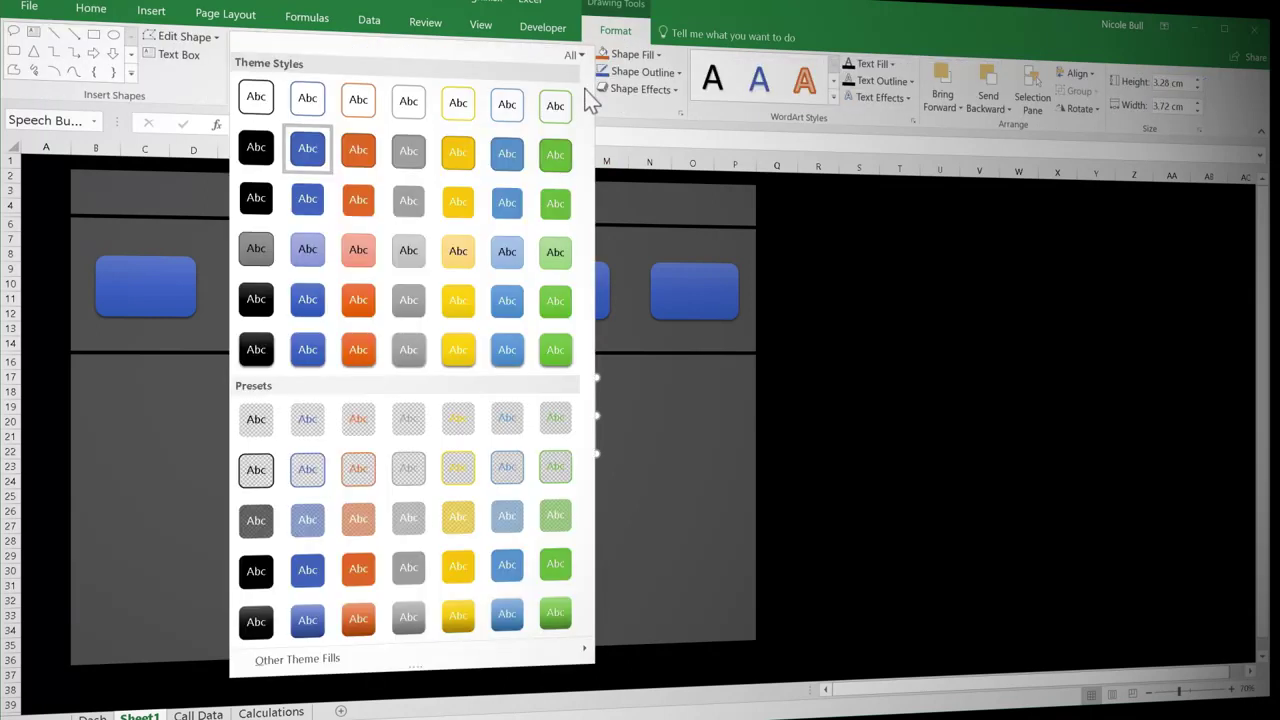
left_click(307, 98)
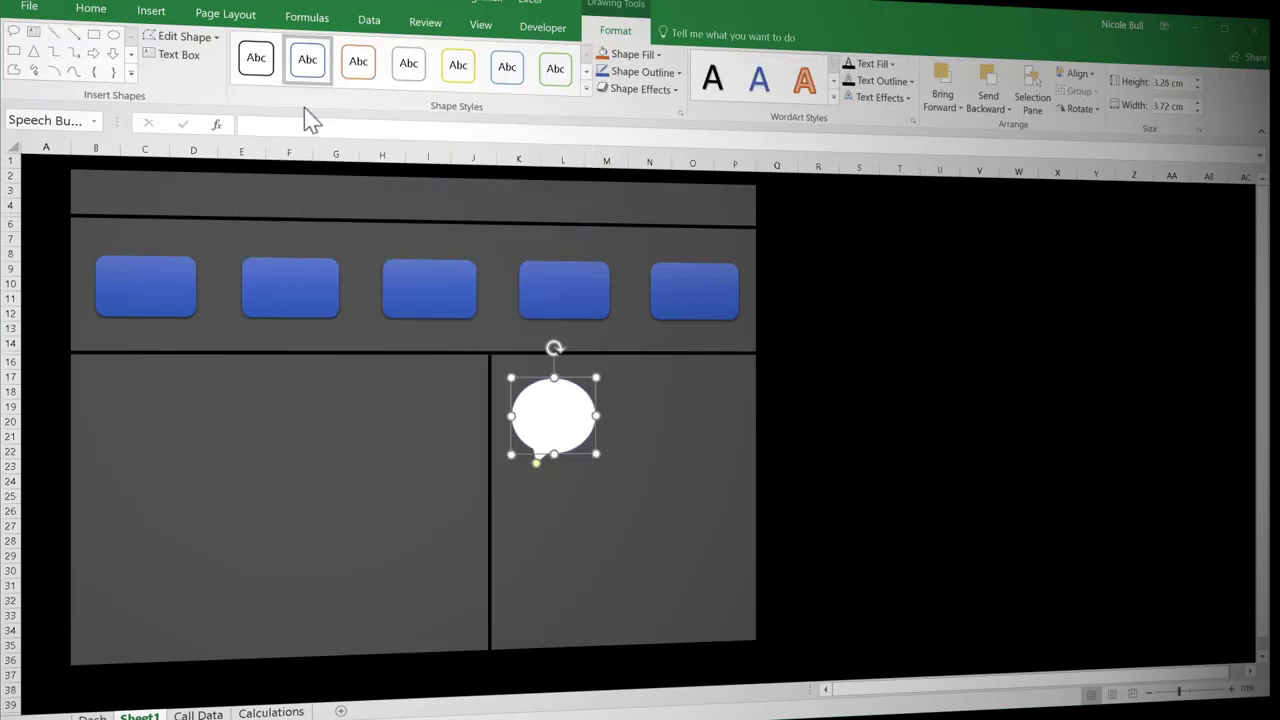
left_click(630, 55)
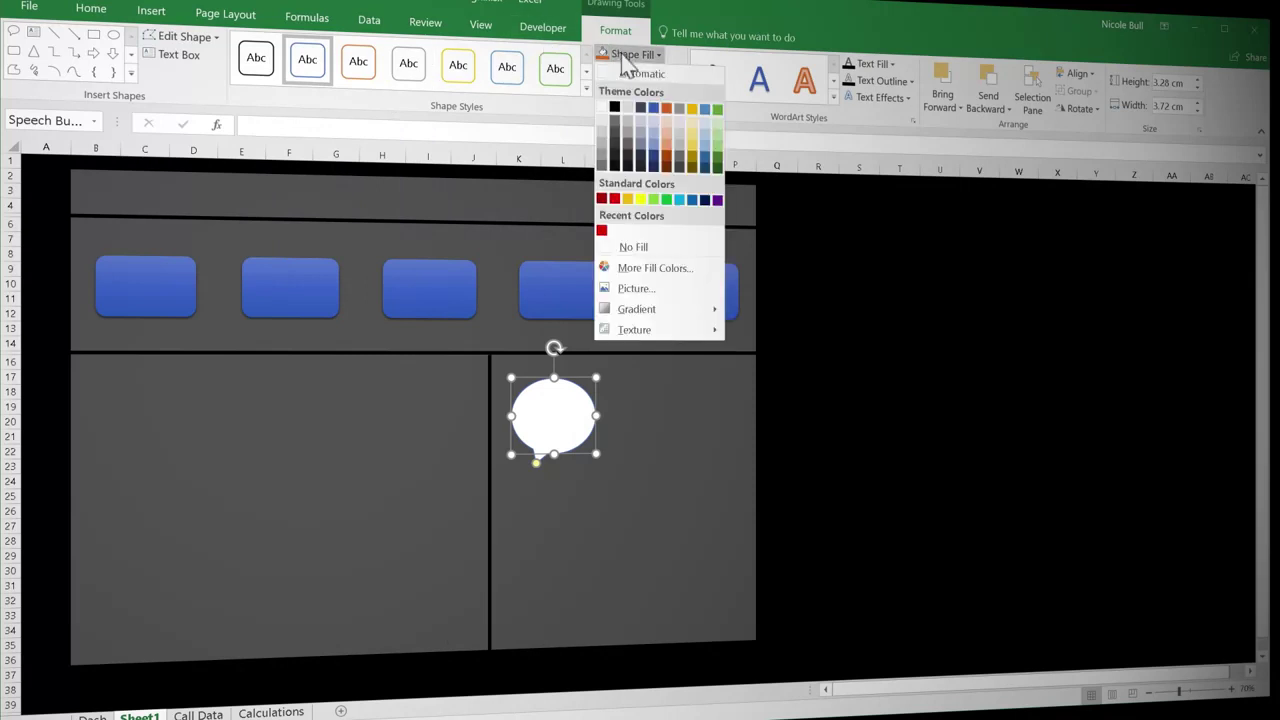
left_click(628, 247)
Set the speech bubble's outline weight to 6 pt and deselect it
left_click(676, 78)
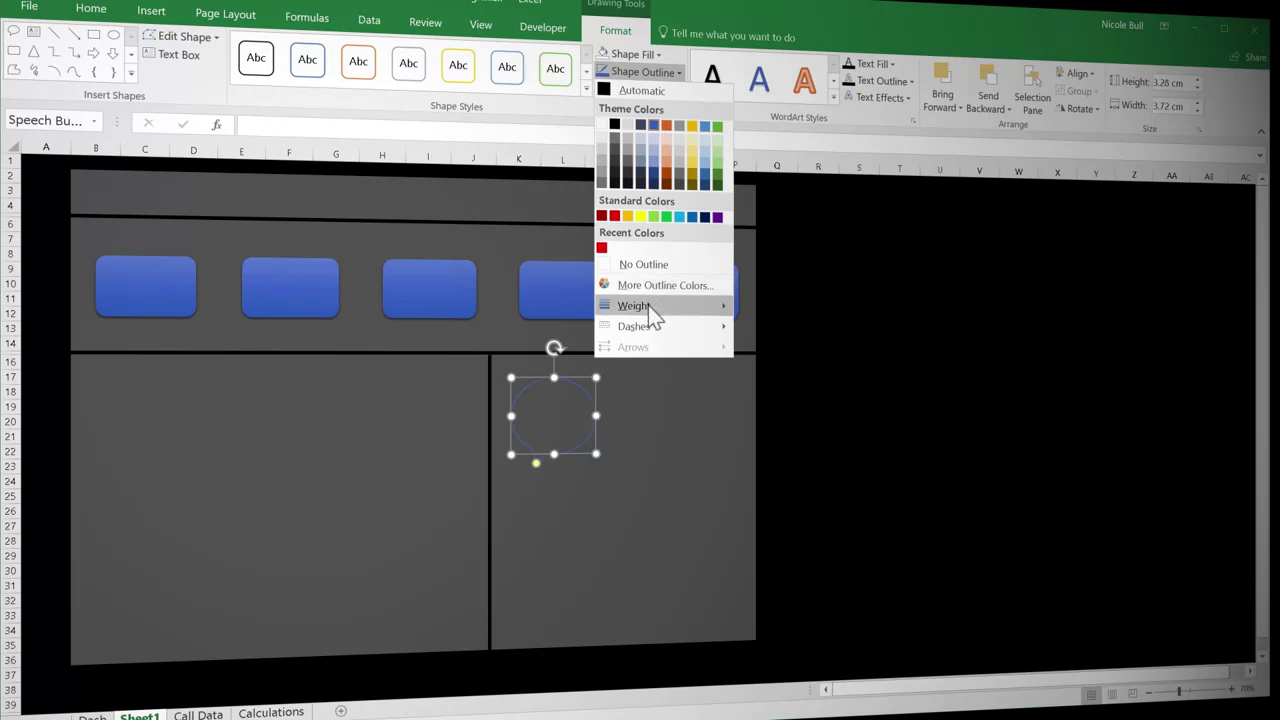
mouse_move(648, 305)
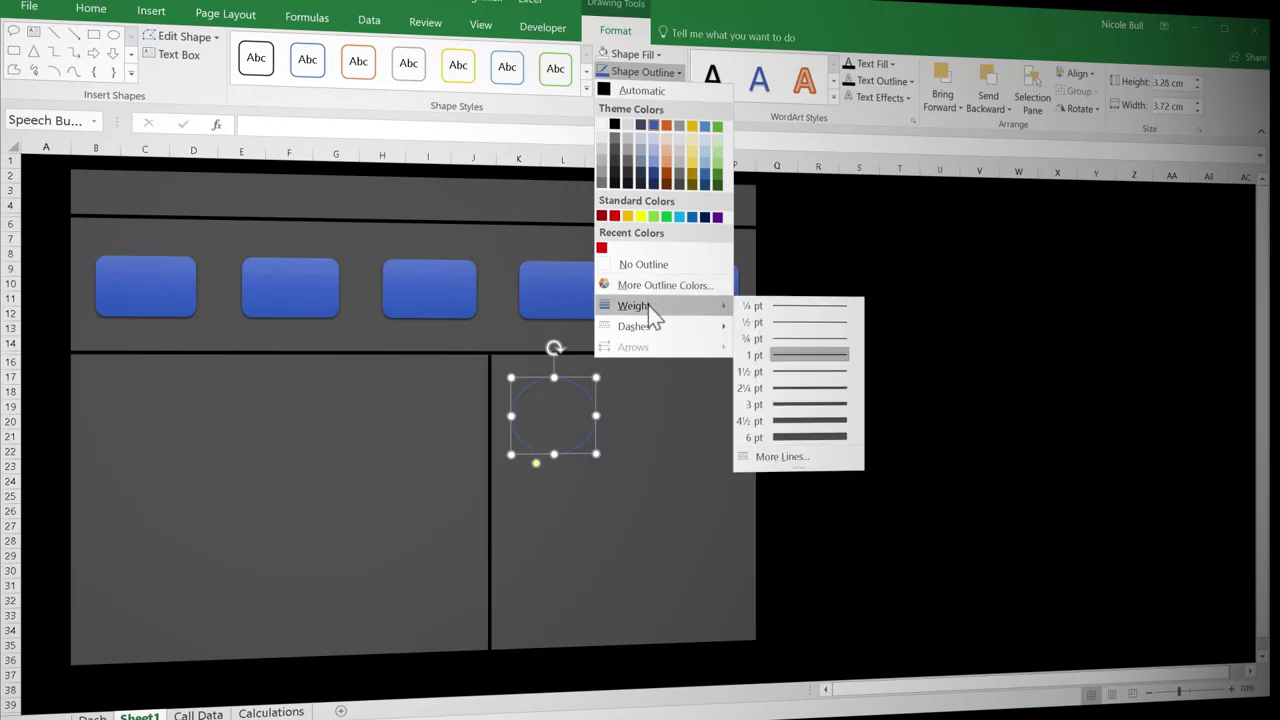
left_click(794, 439)
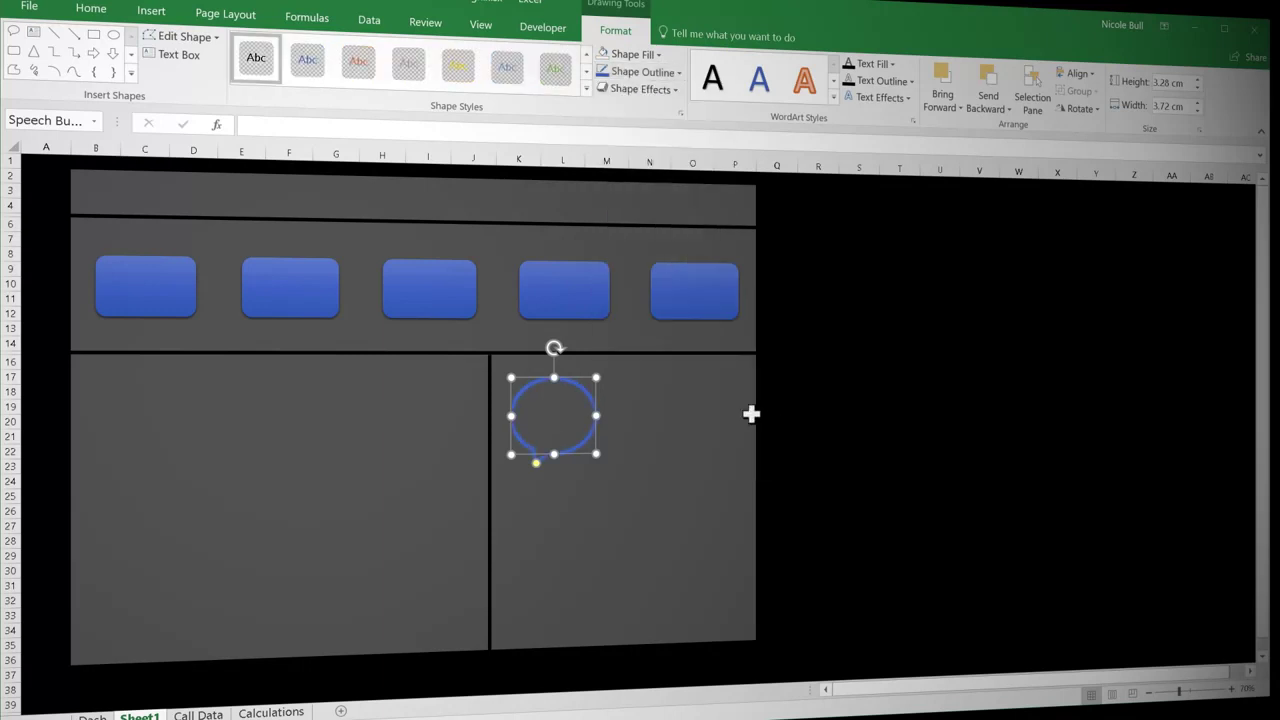
left_click(693, 403)
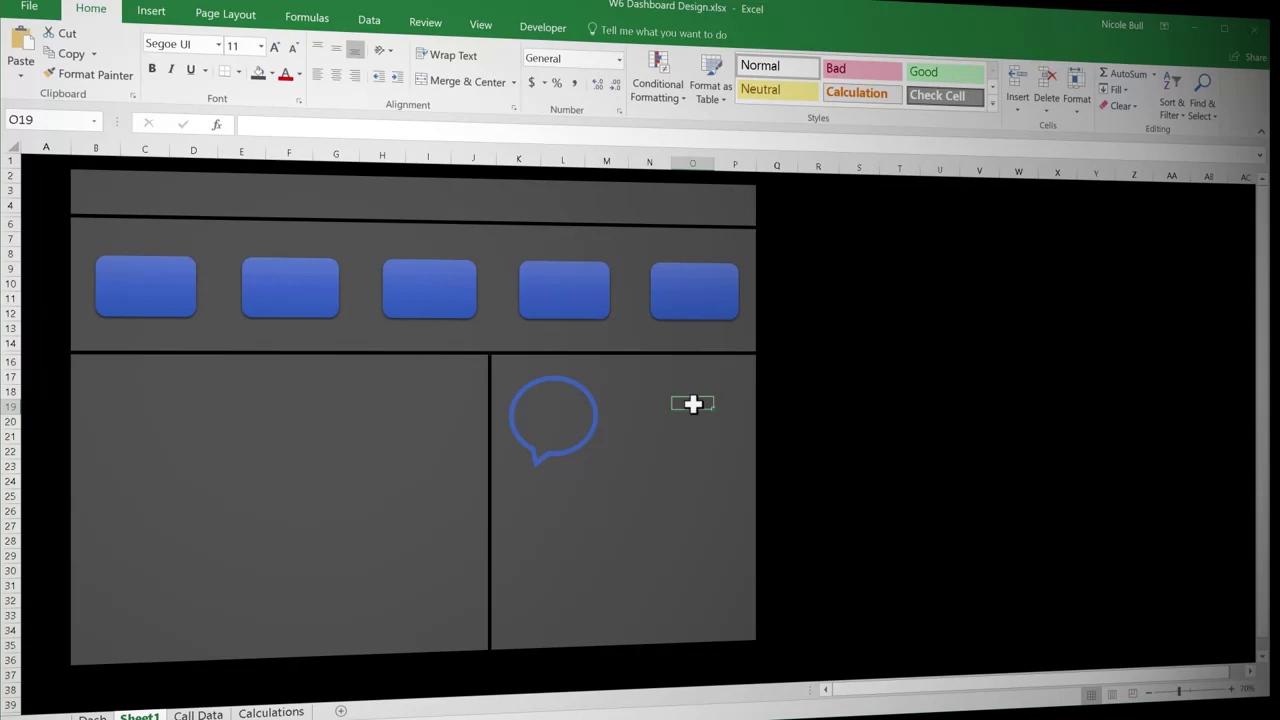
Draw a text box about 0.56 cm high and 4.06 cm wide just above the first blue rectangle
left_click(152, 243)
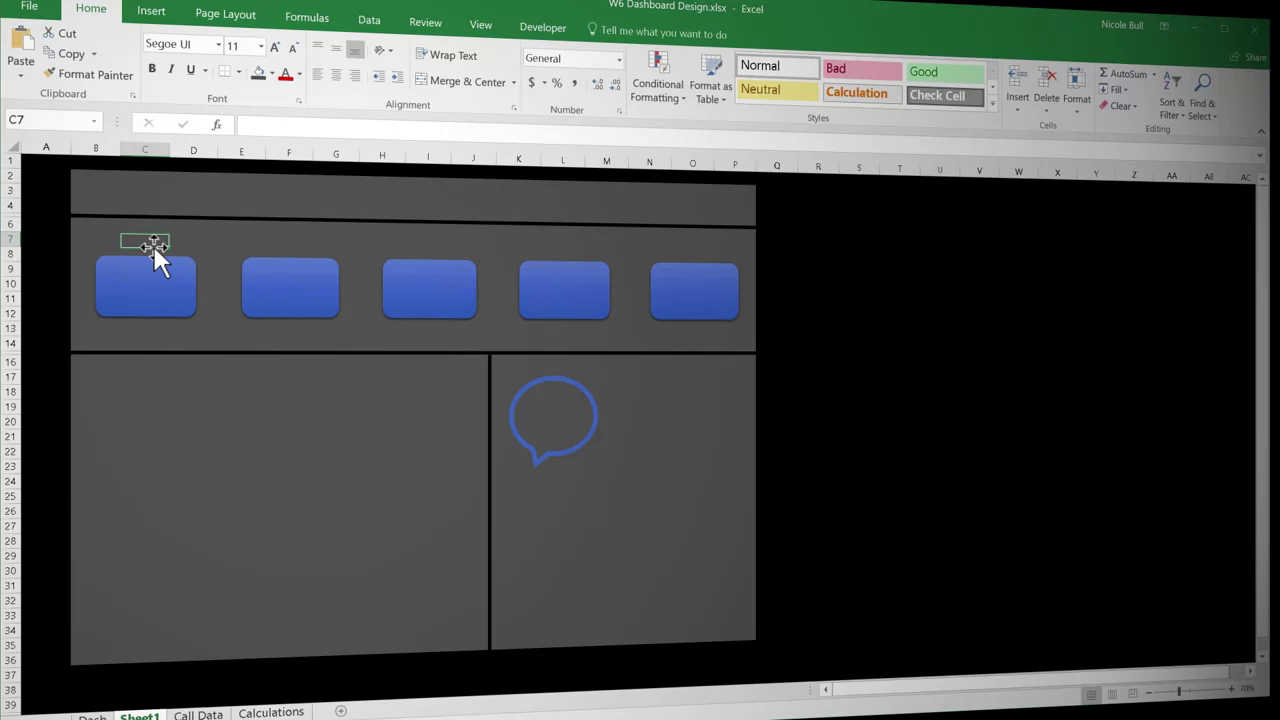
left_click(160, 14)
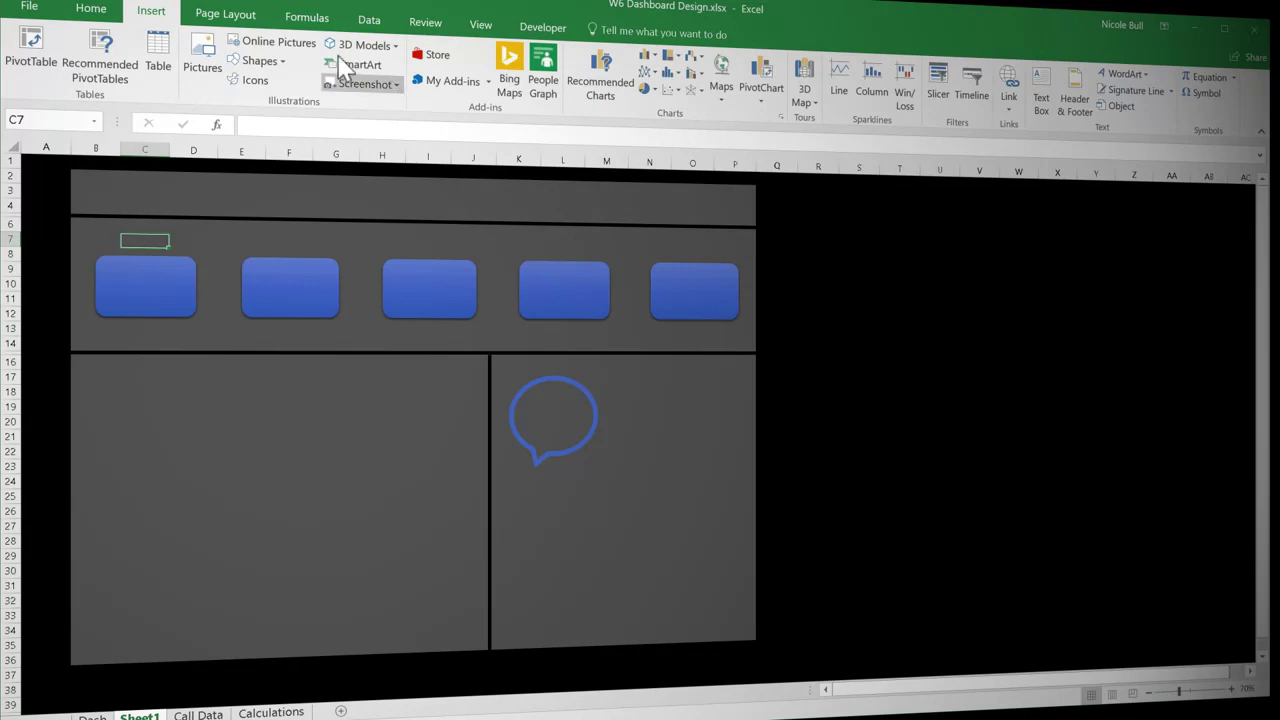
left_click(283, 63)
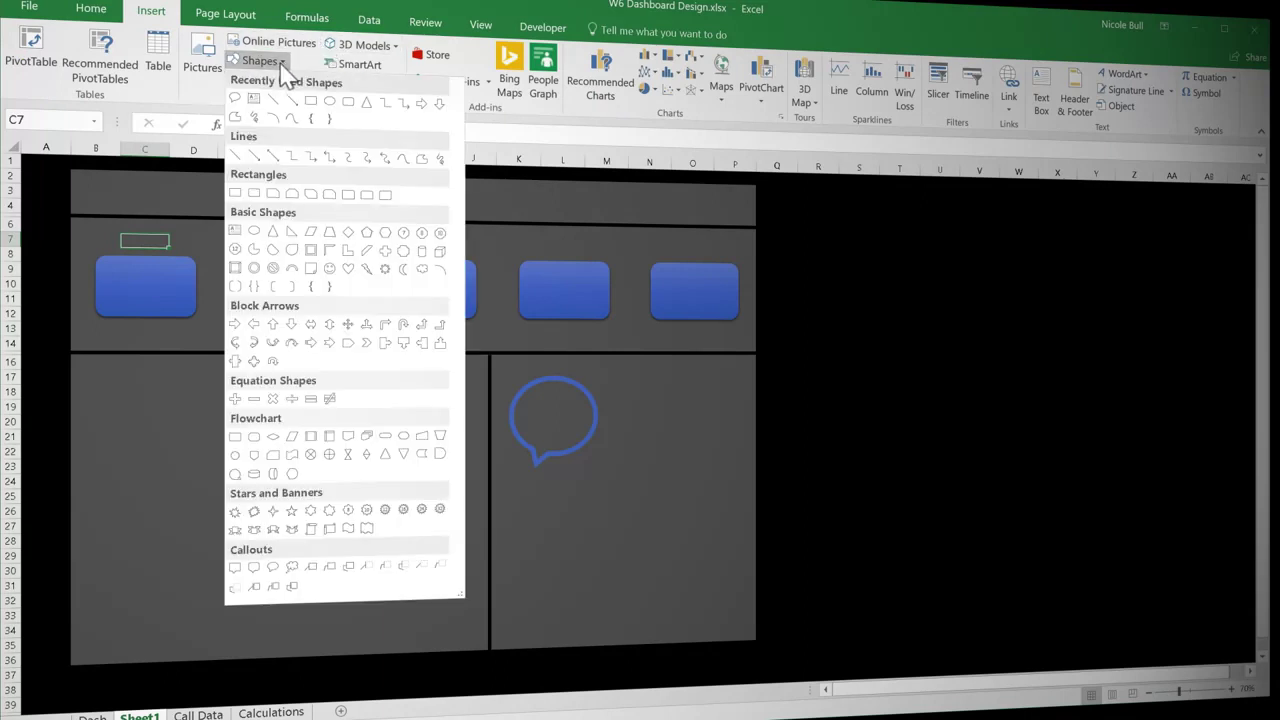
left_click(259, 102)
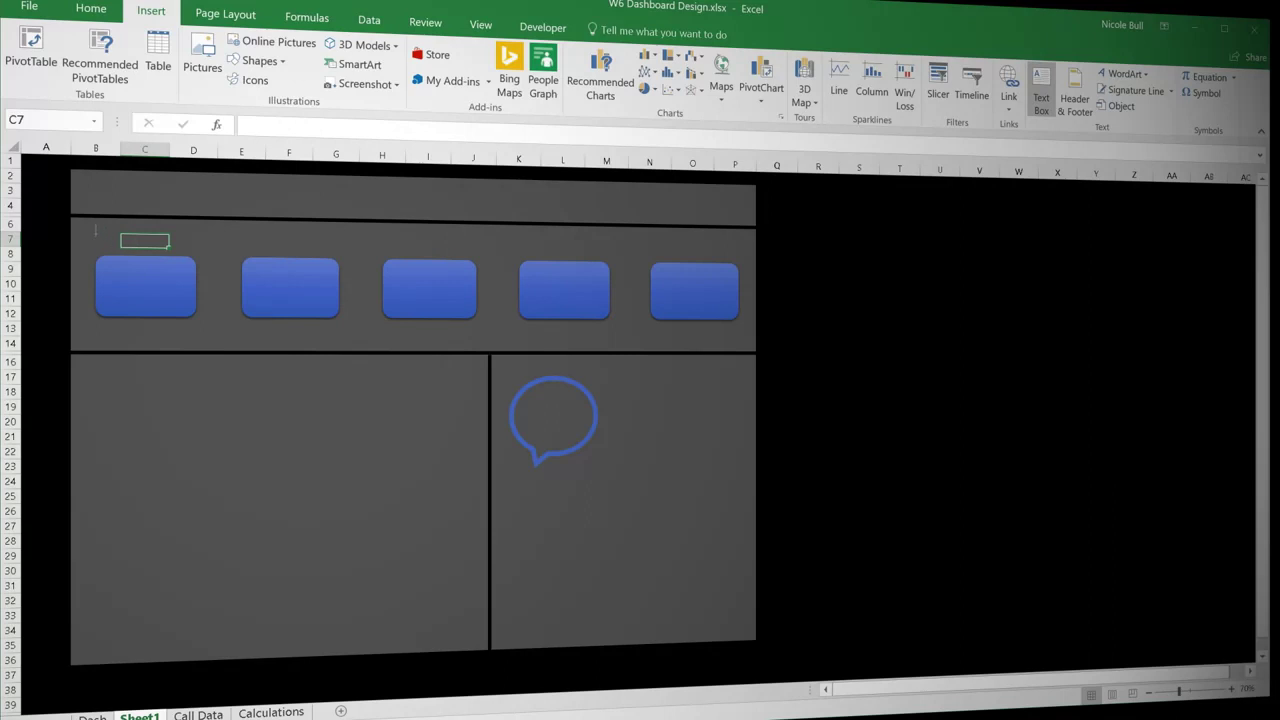
mouse_move(92, 234)
left_mouse_down()
mouse_move(128, 250)
mouse_move(197, 249)
left_mouse_up()
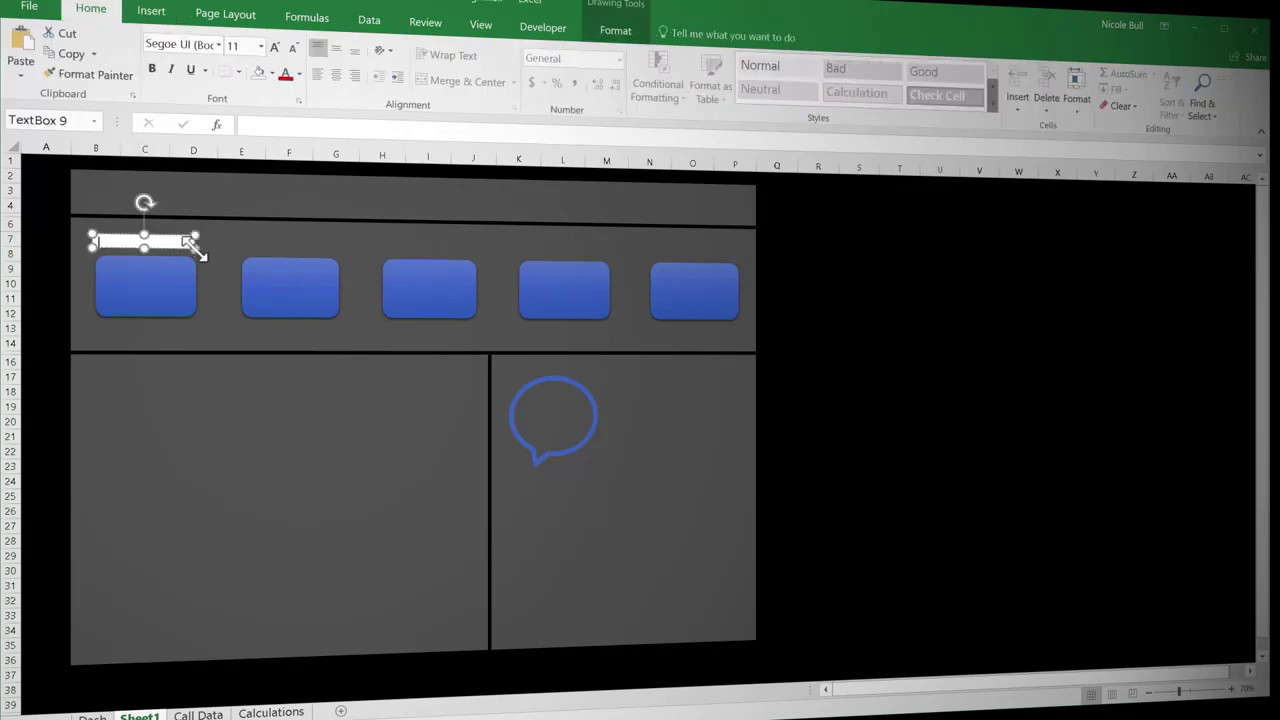
Enter "Average Calls" as the label in the new text box and deselect it
type("Average")
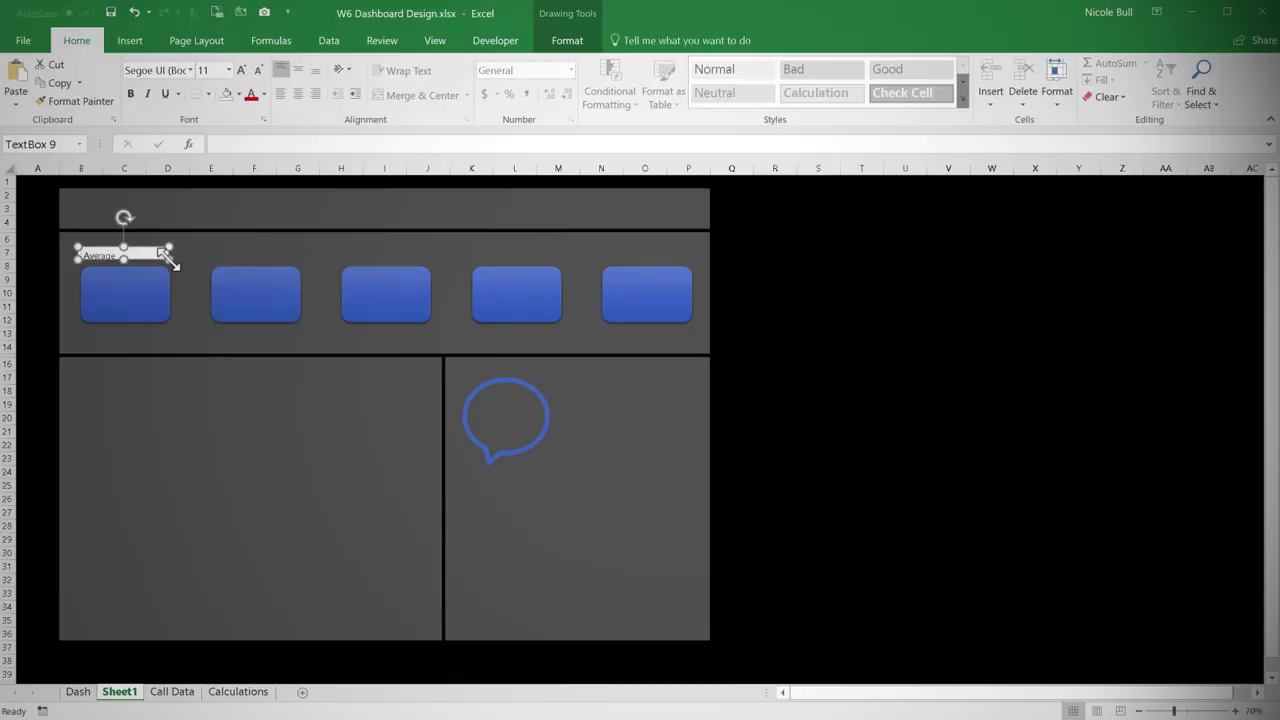
type(" V")
key("BackSpace")
type("Calls")
left_click(200, 265)
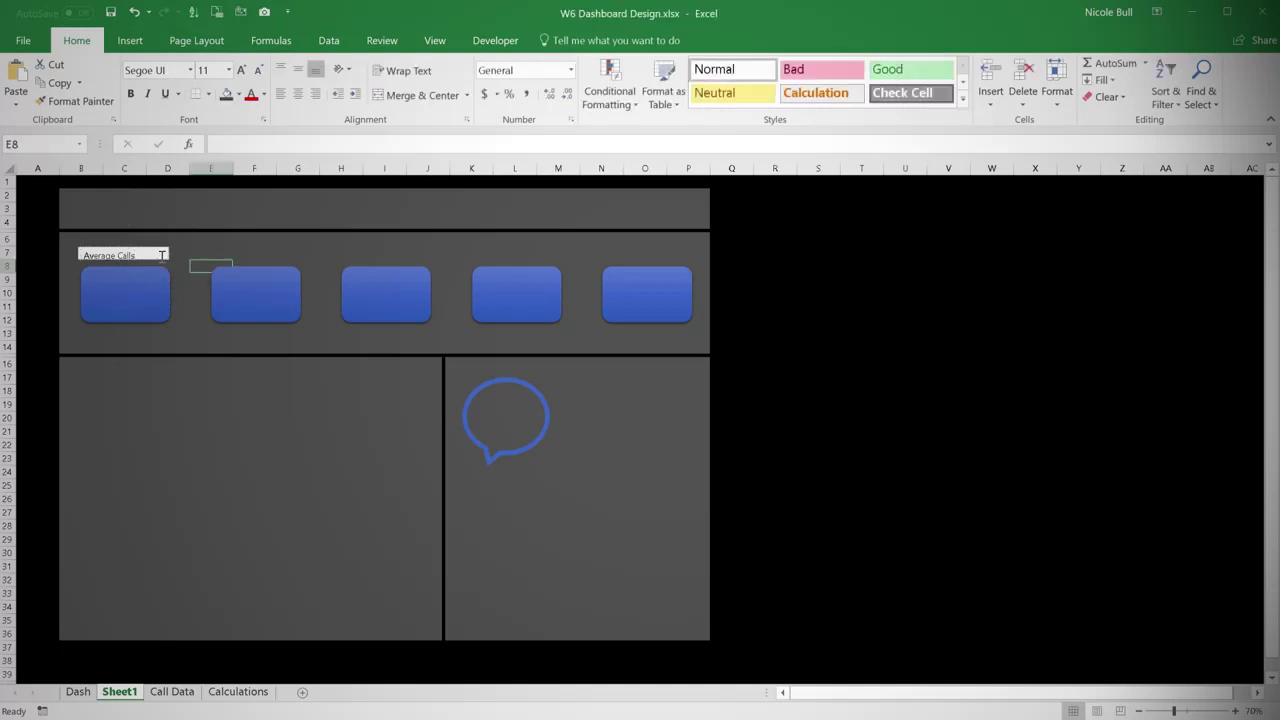
Remove both the fill and the outline from the "Average Calls" text box
left_click(162, 256)
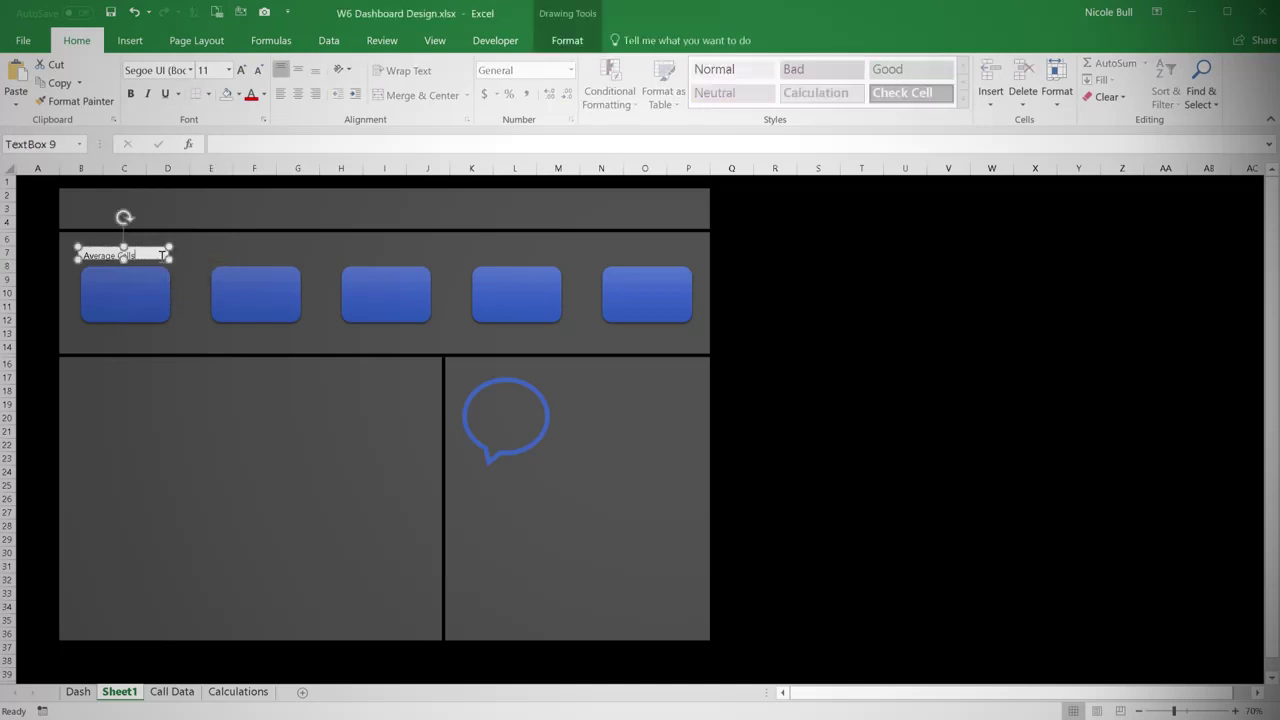
left_click(570, 46)
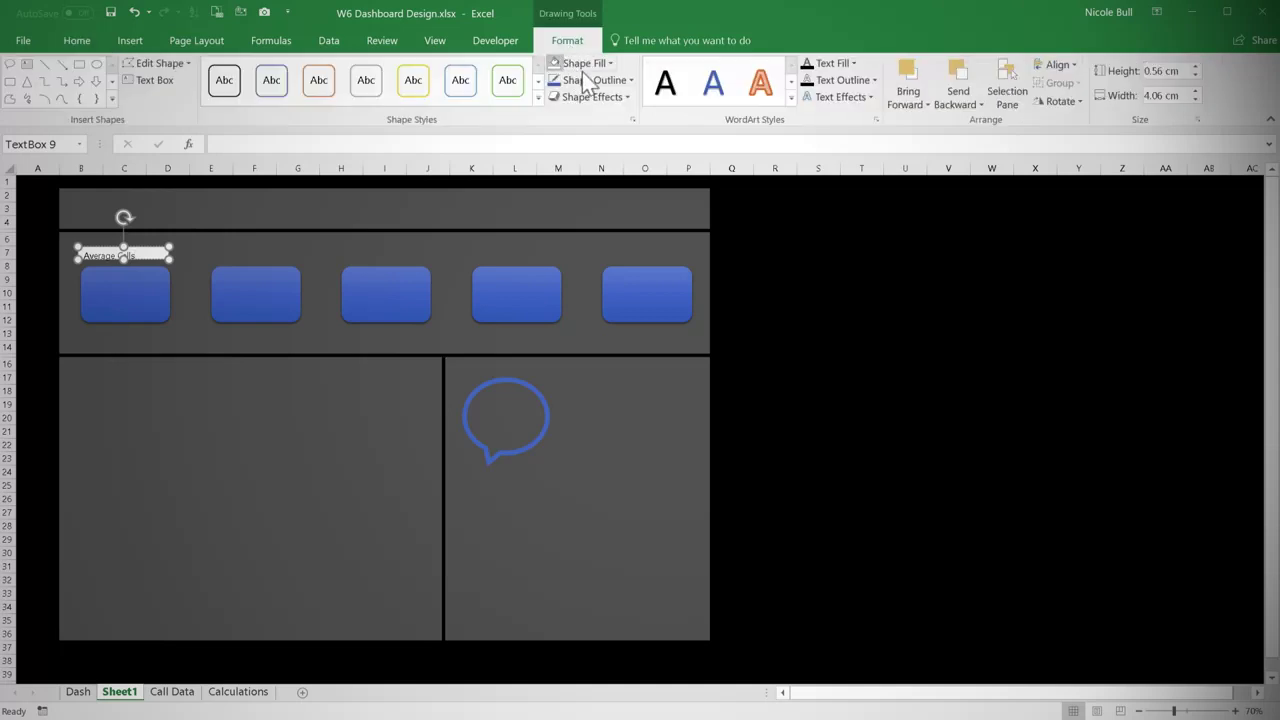
left_click(607, 64)
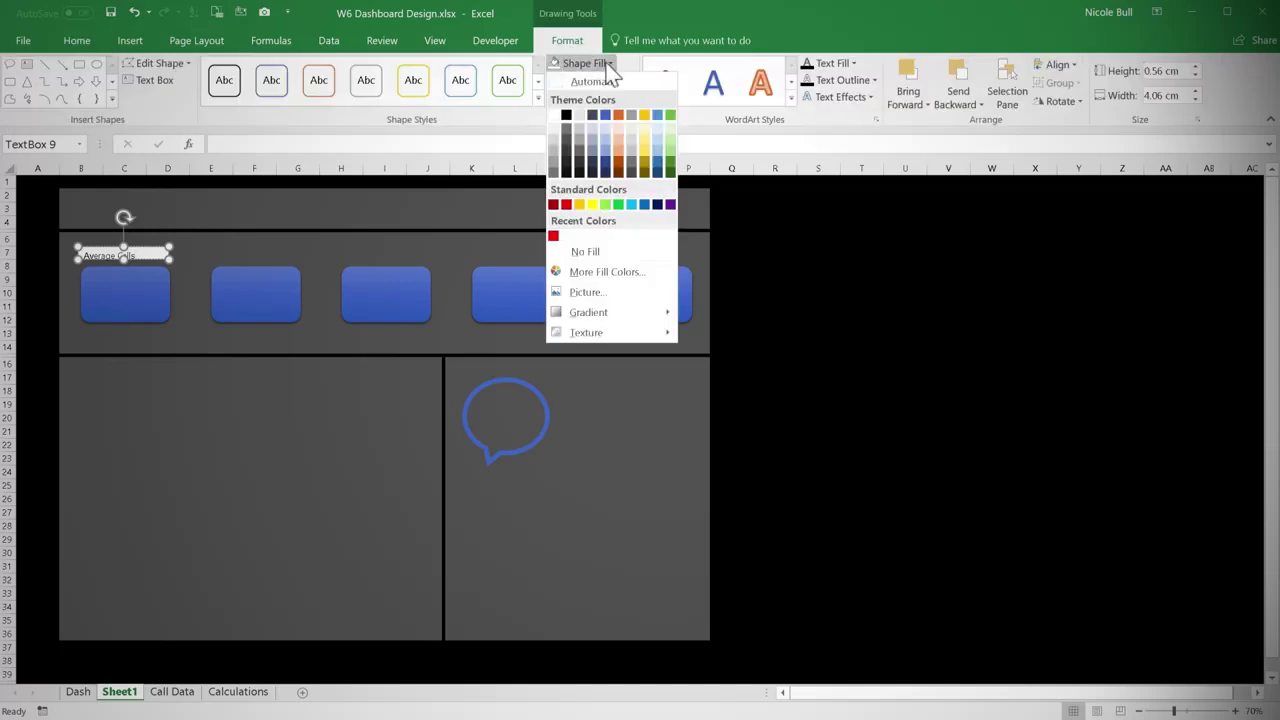
left_click(578, 252)
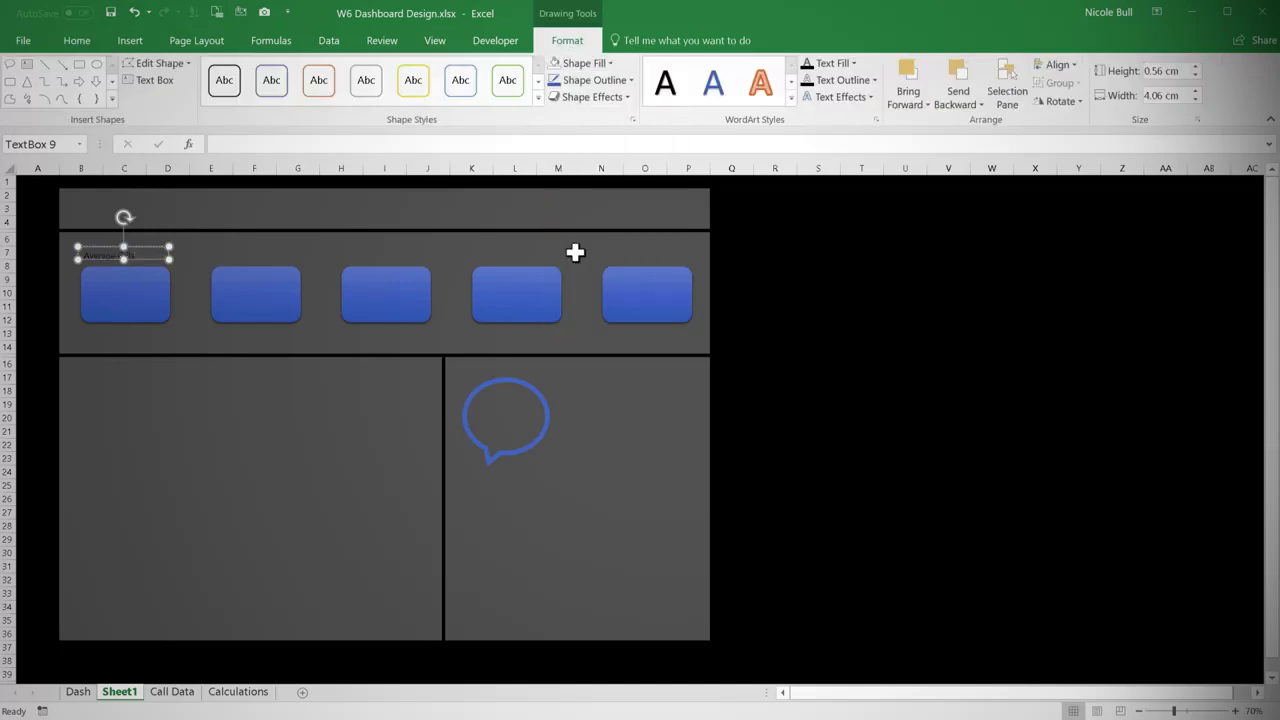
left_click(617, 84)
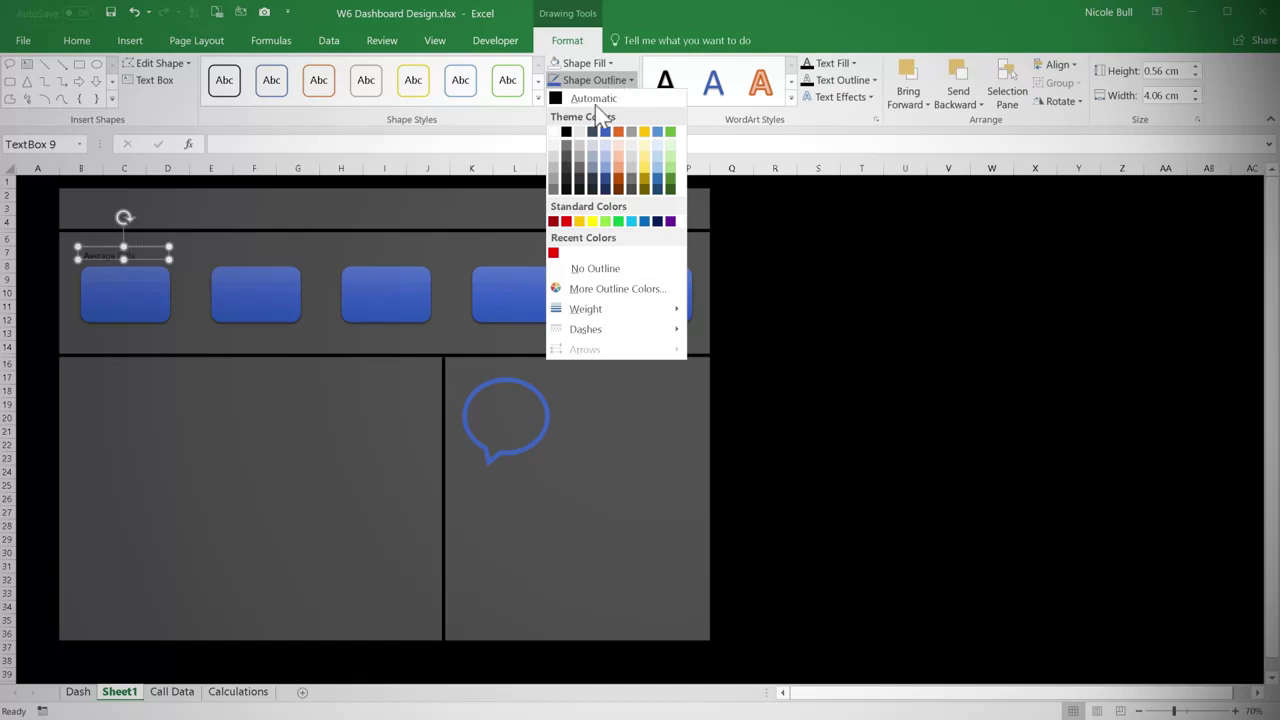
left_click(606, 274)
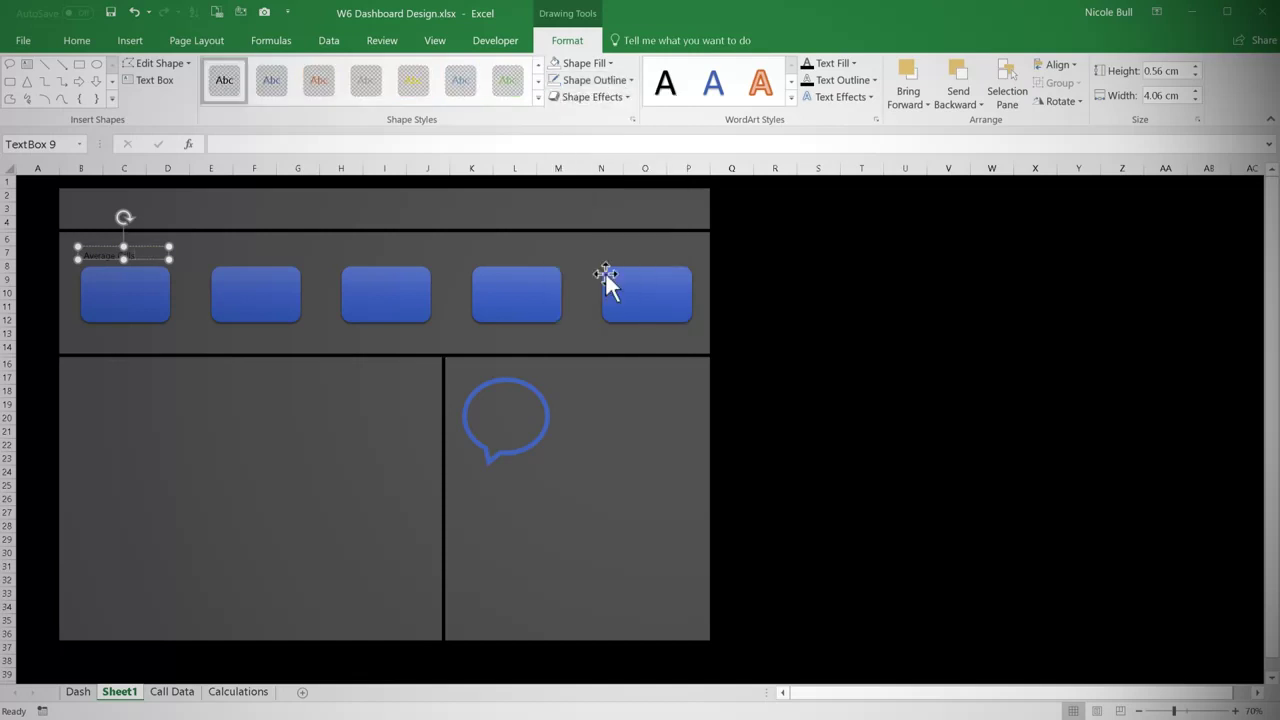
Make the "Average Calls" label text white and increase its font size to 12
left_click(78, 41)
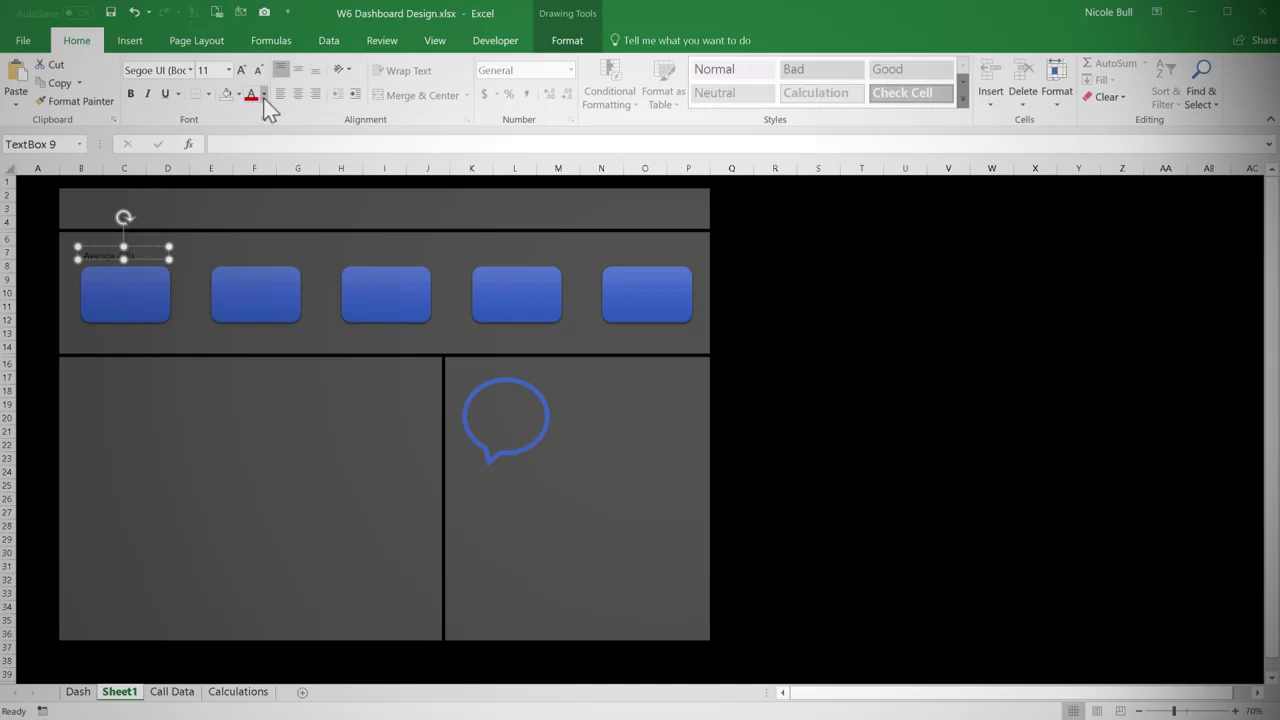
left_click(263, 97)
left_click(251, 143)
left_click(241, 68)
Enlarge the "Average Calls" text box slightly and centre its text horizontally above the first blue rectangle
mouse_move(170, 246)
left_mouse_down()
mouse_move(194, 238)
mouse_move(176, 244)
left_mouse_up()
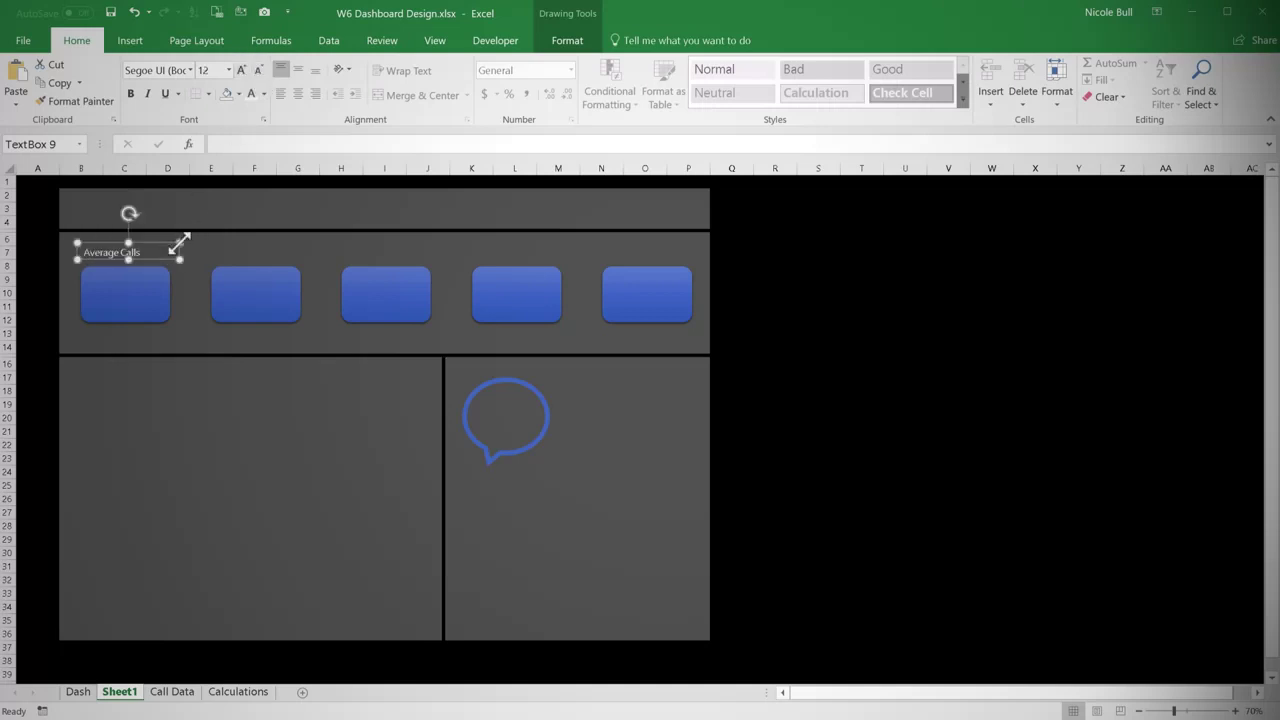
left_click(298, 93)
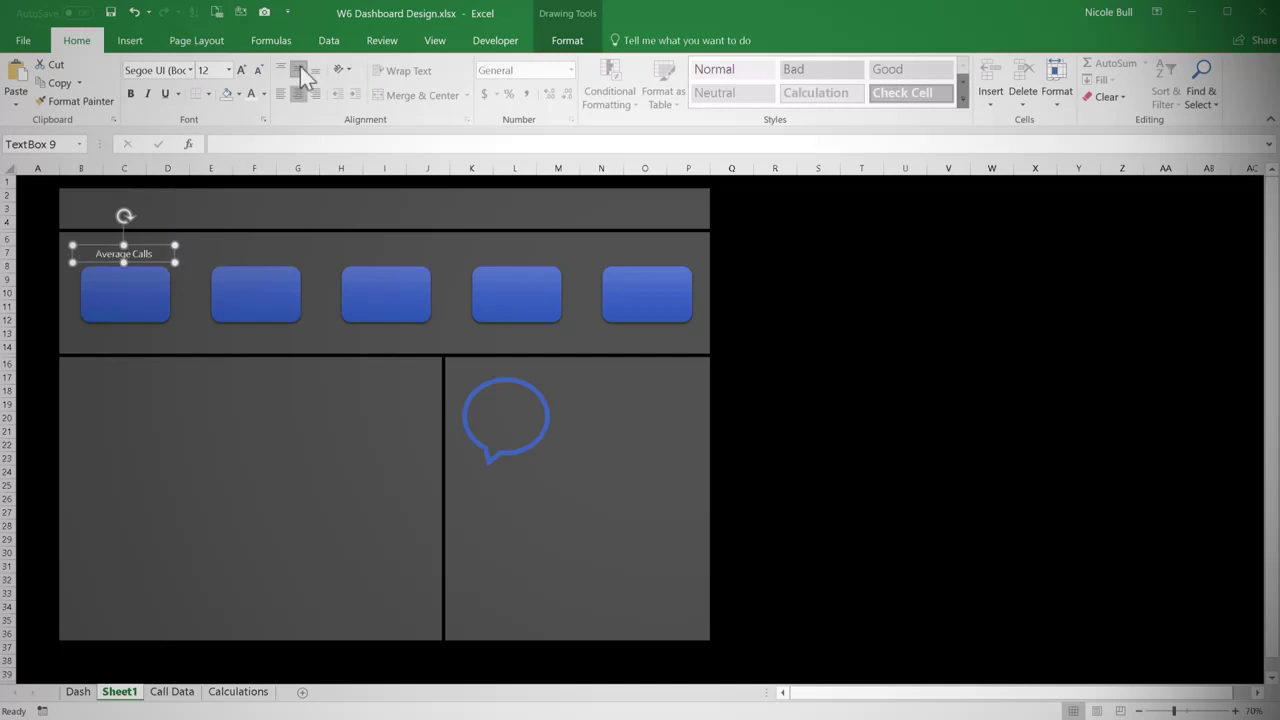